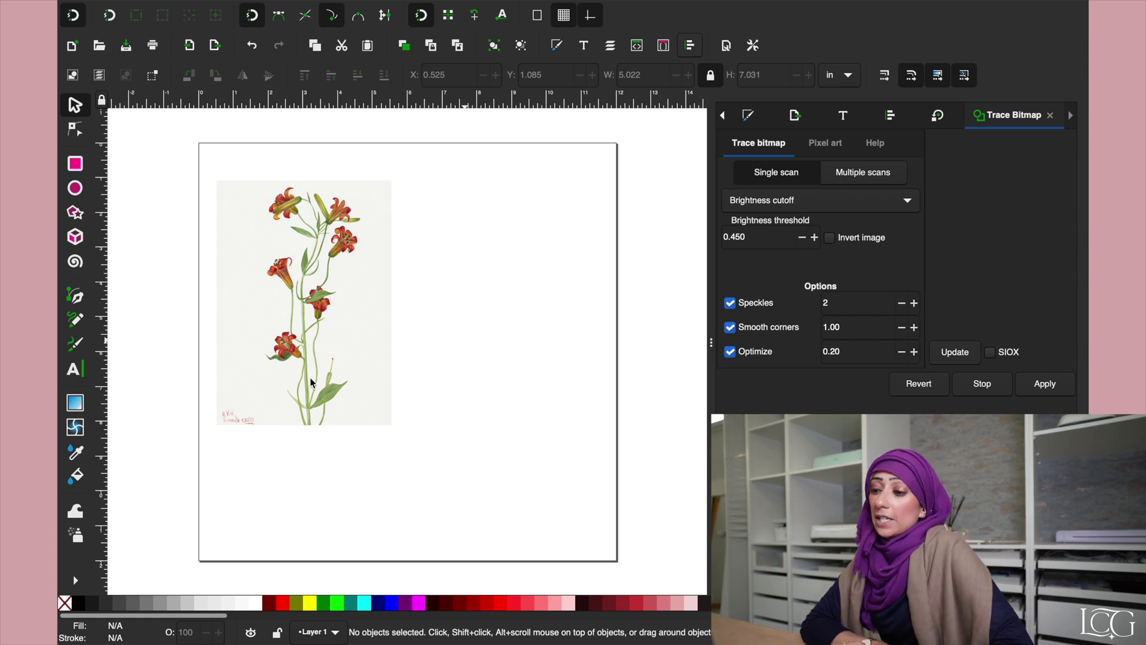
# - Select the lily painting and open the Path menu to reach Trace Bitmap
pyautogui.click(292, 384)
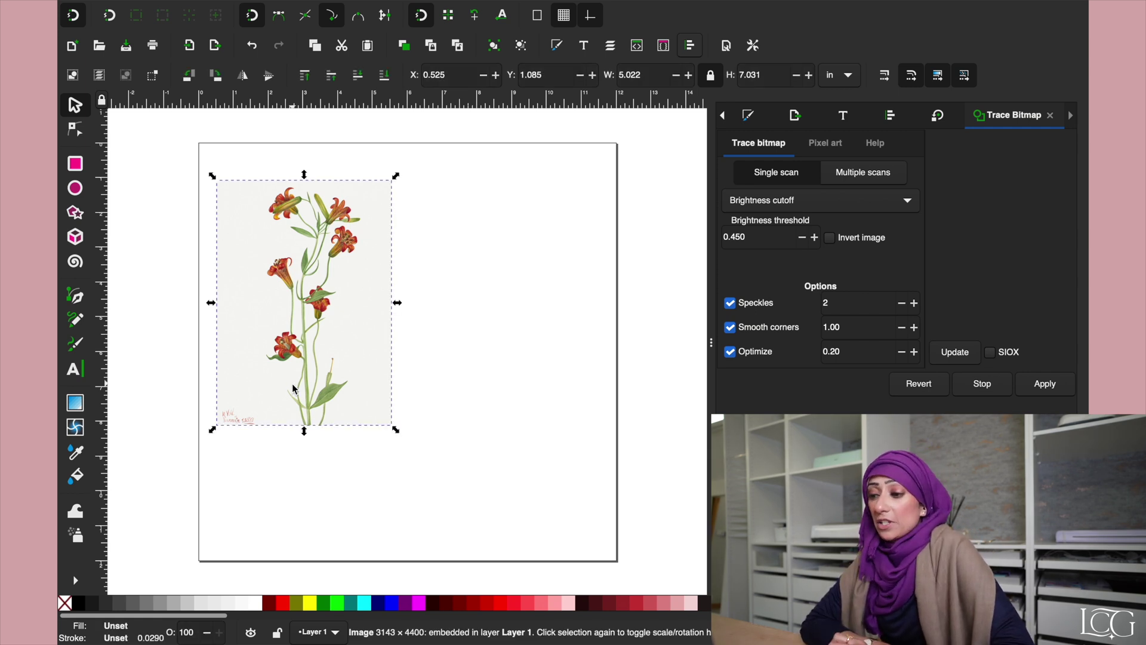
pyautogui.click(441, 387)
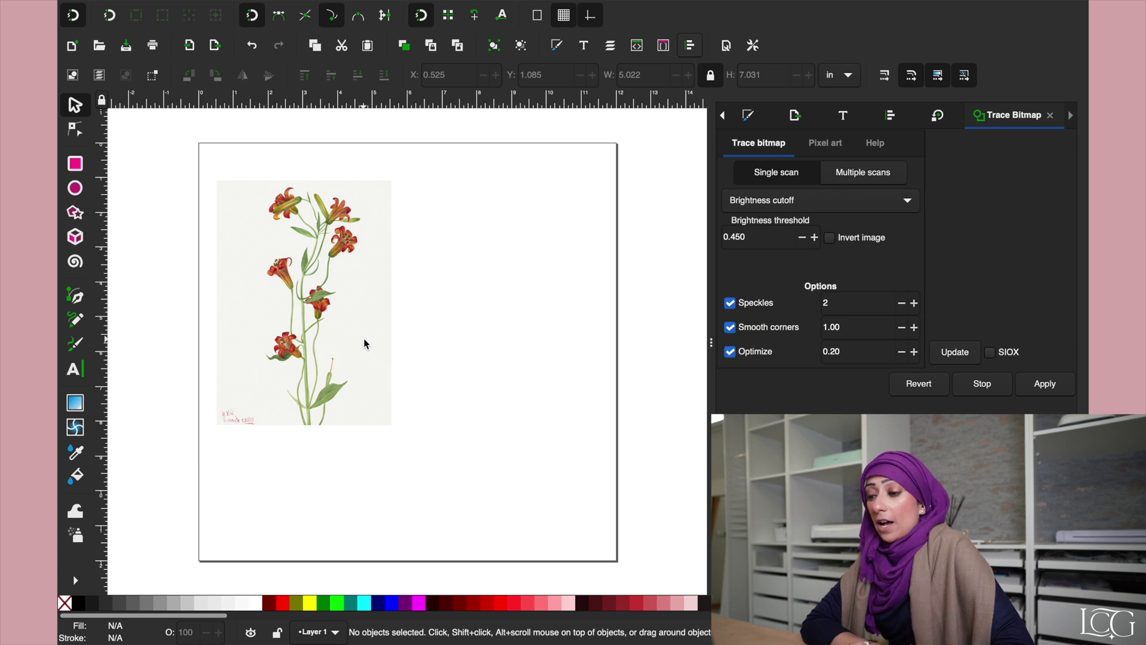
pyautogui.click(363, 344)
pyautogui.click(439, 358)
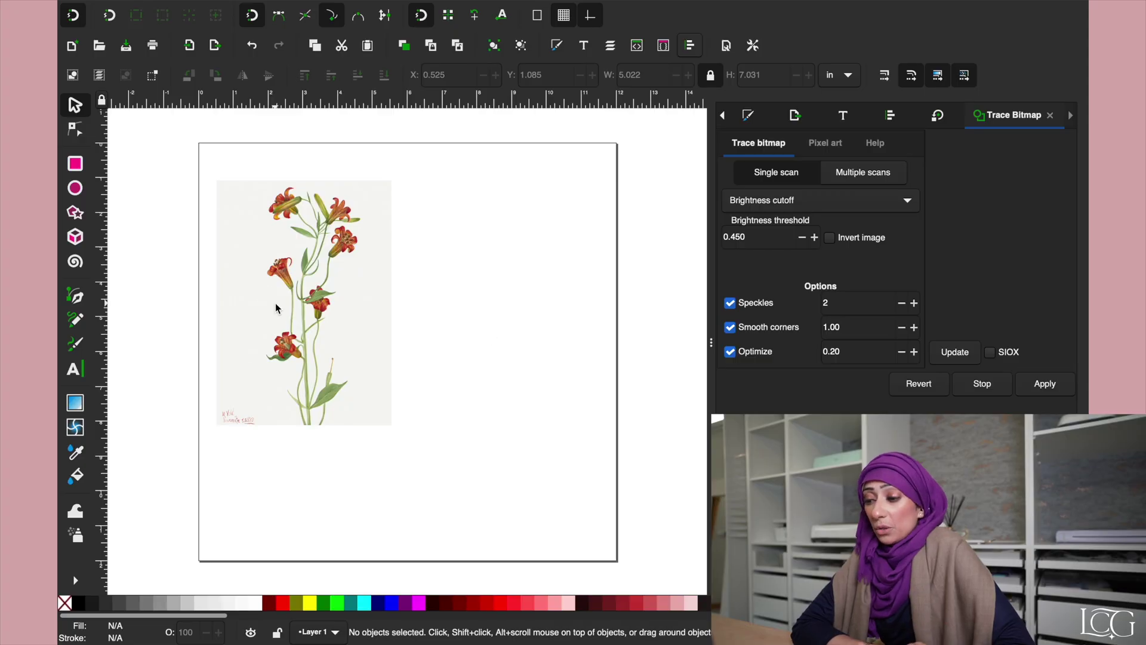
pyautogui.click(275, 307)
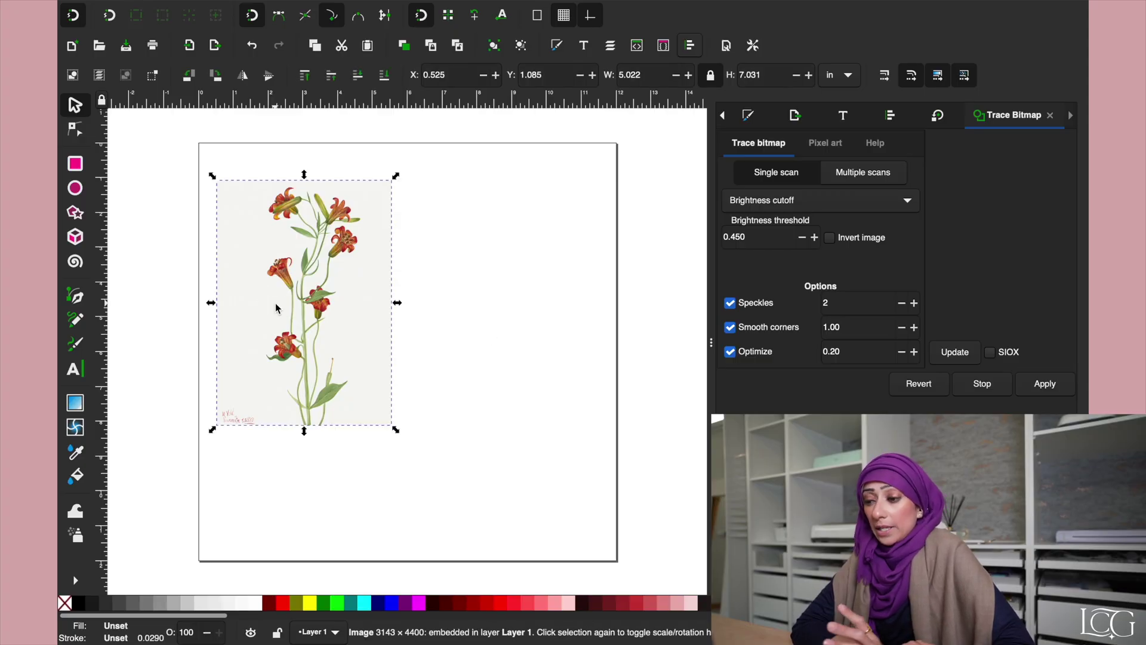
pyautogui.click(354, 8)
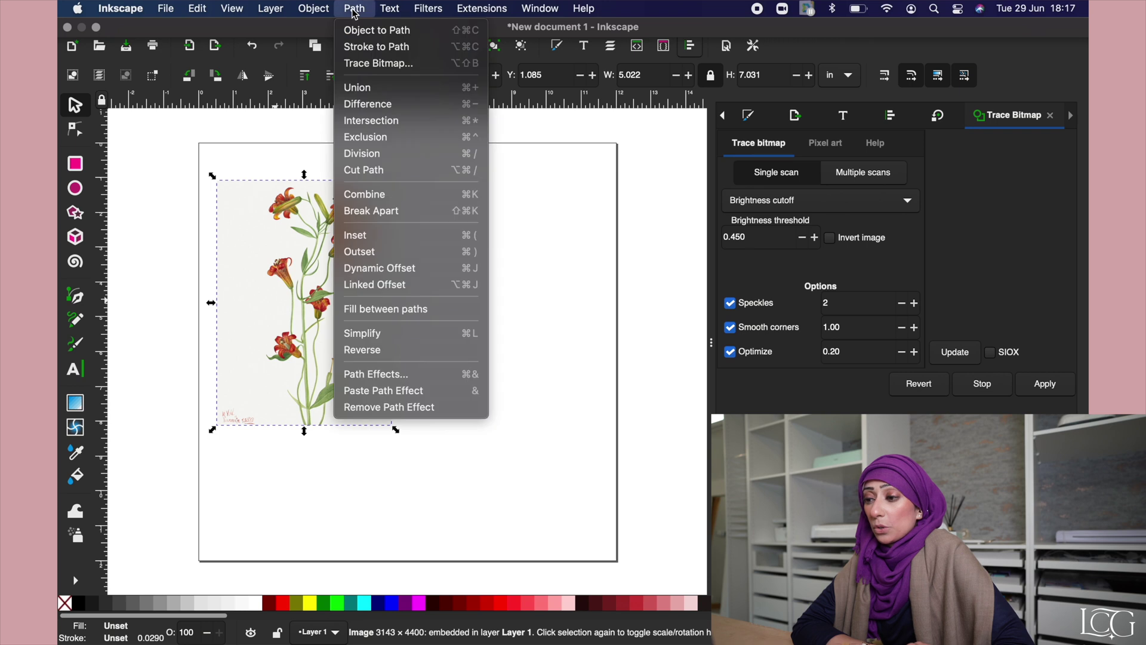
# - Browse the Pixel art and Help tabs of Trace Bitmap, ending on the standard settings
pyautogui.click(370, 67)
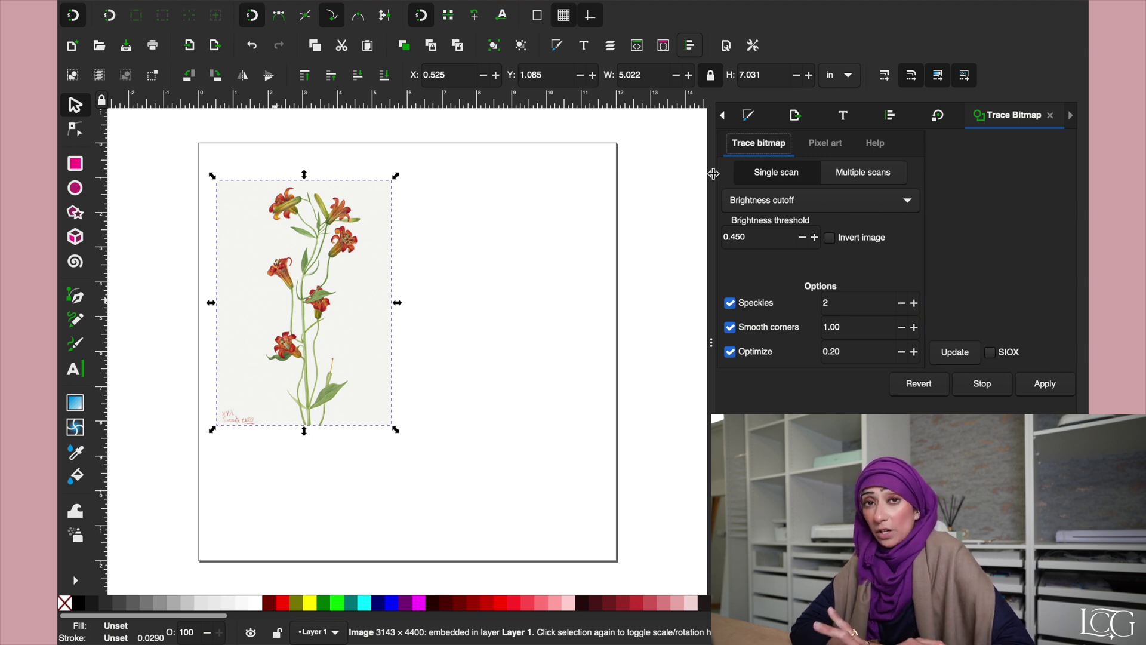
pyautogui.click(832, 148)
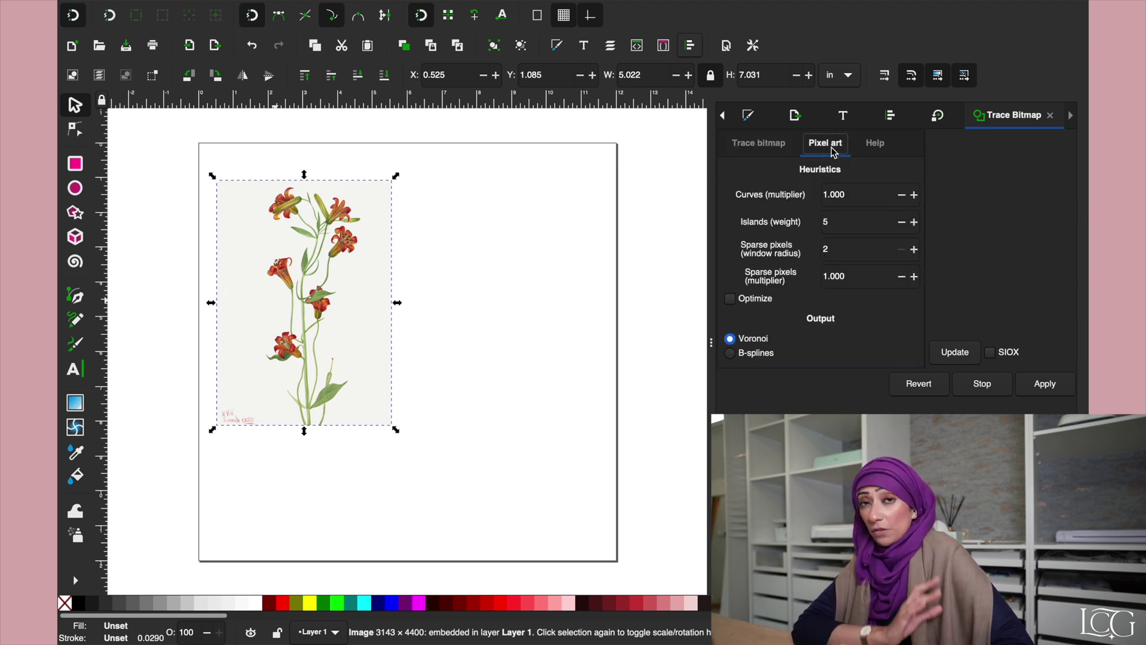
pyautogui.click(754, 148)
pyautogui.click(828, 154)
pyautogui.click(877, 146)
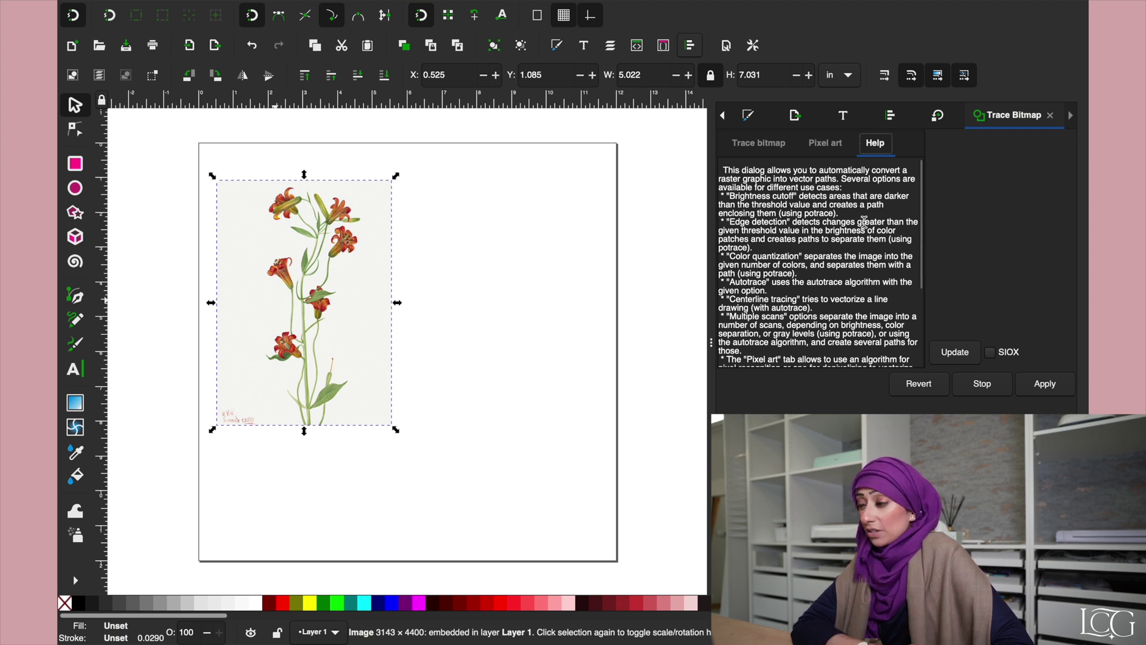
pyautogui.click(817, 148)
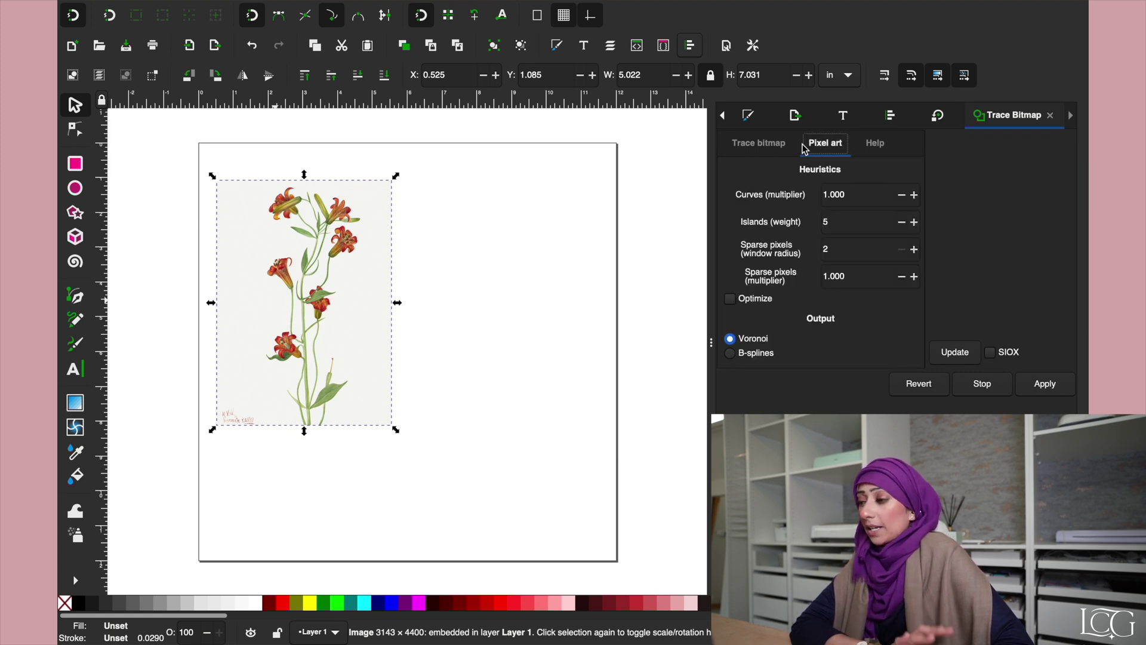
pyautogui.click(746, 147)
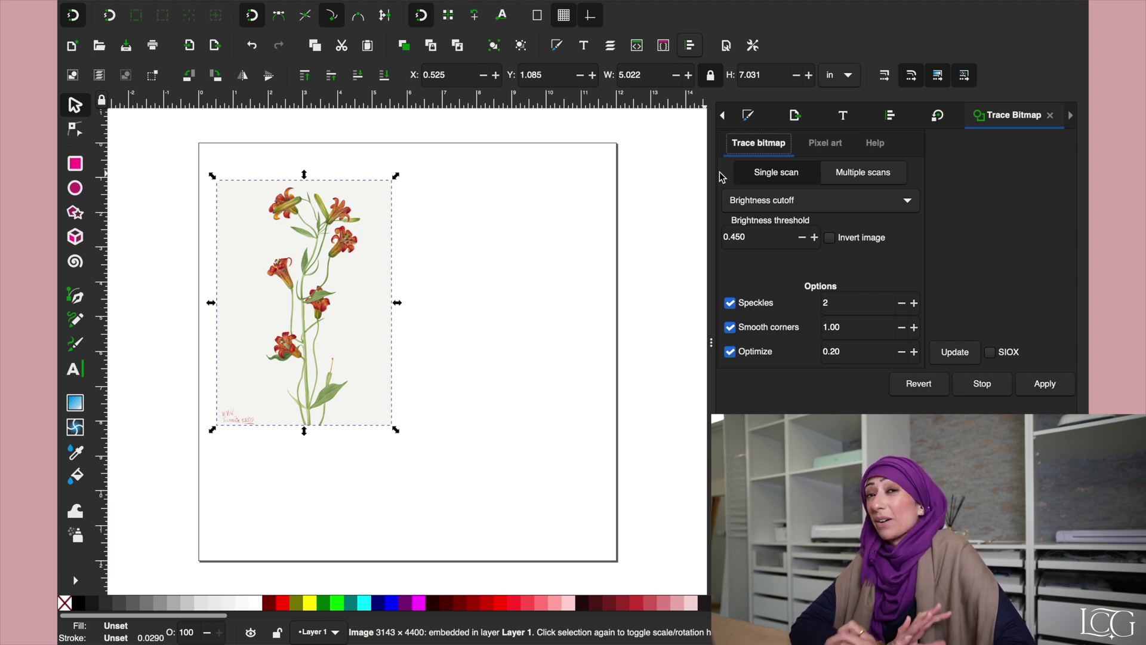
# - Reselect the flower painting, then leave it deselected
pyautogui.press('Escape')
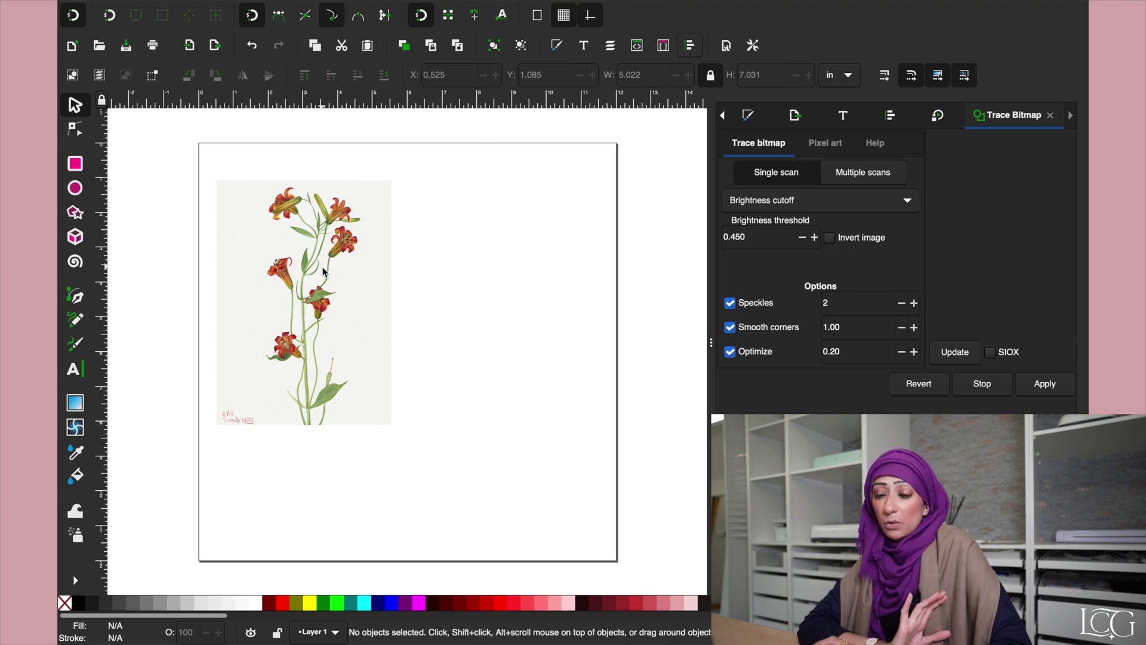
pyautogui.click(312, 329)
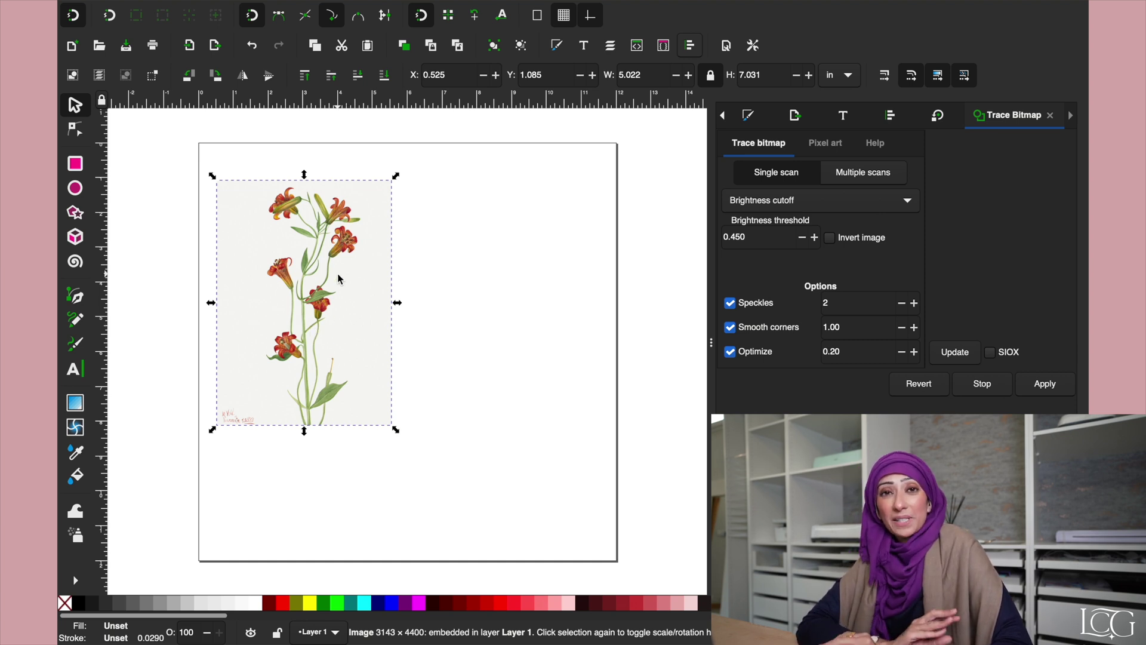
pyautogui.press('Escape')
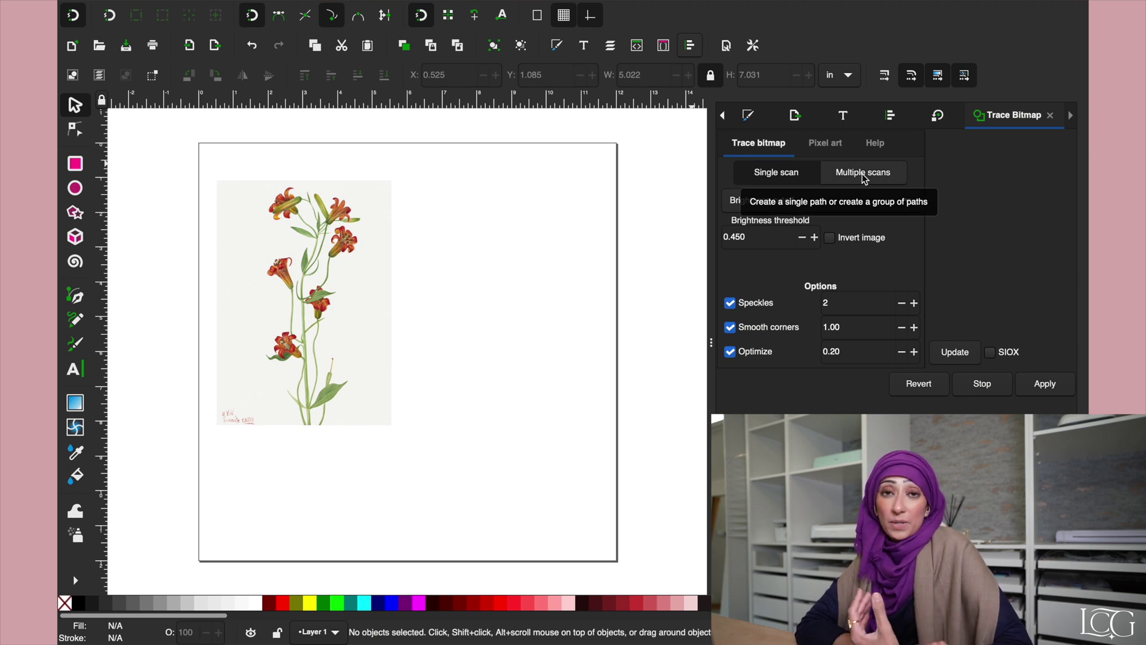
# - Use Single scan and review the trace modes, including Edge detection, then keep Brightness cutoff at 0.450
pyautogui.click(863, 175)
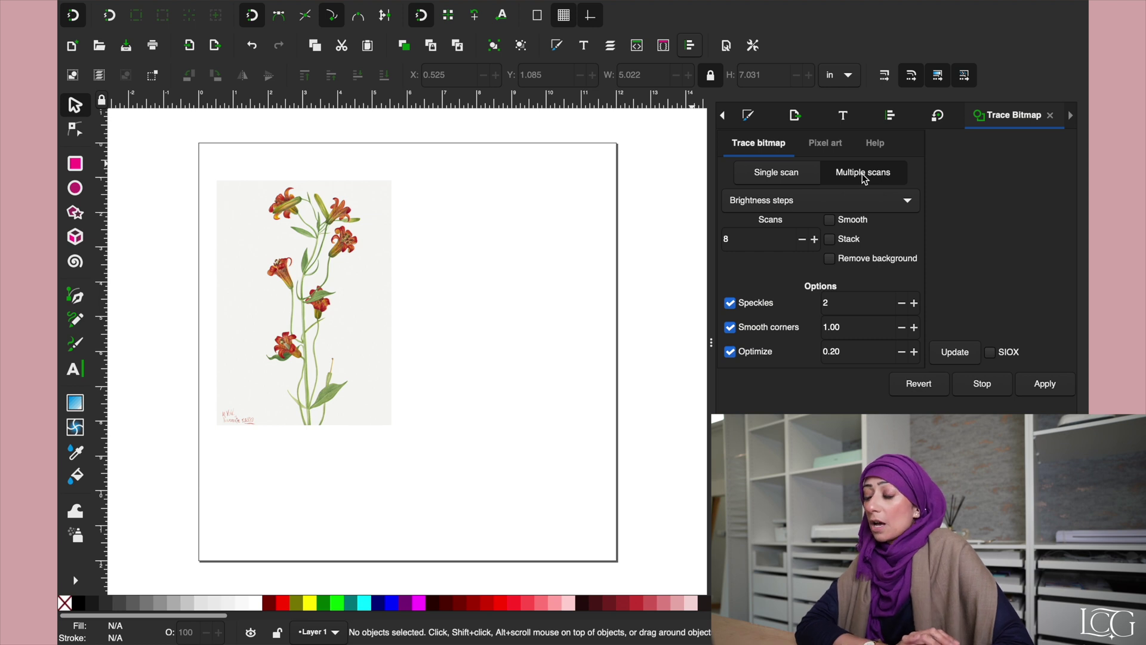
pyautogui.click(773, 174)
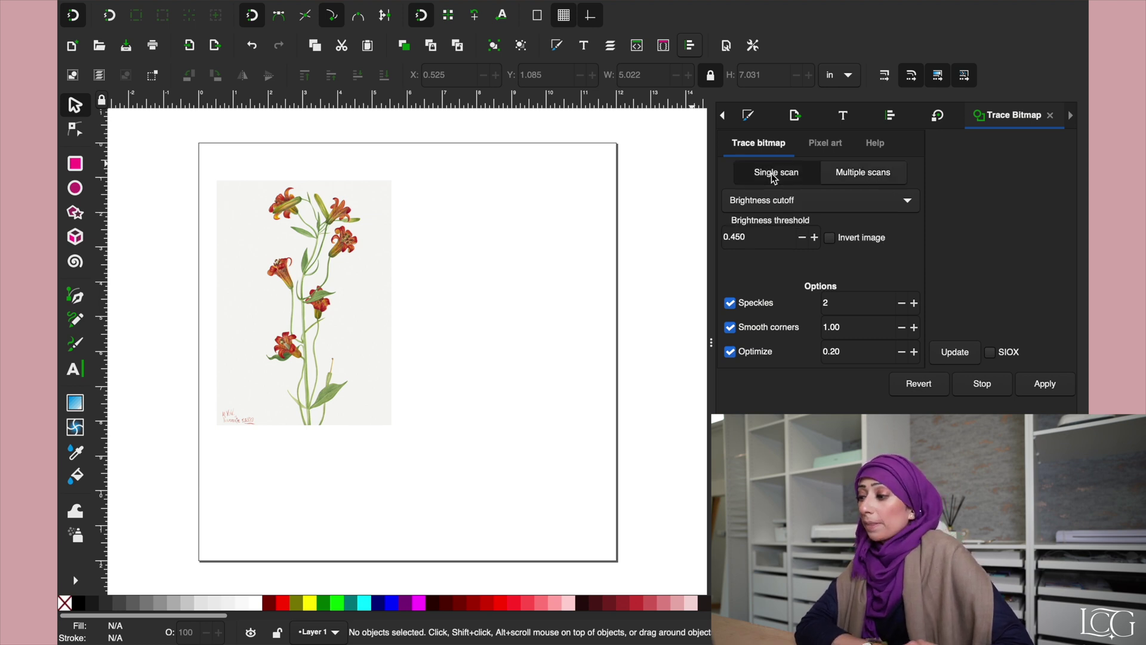
pyautogui.click(794, 202)
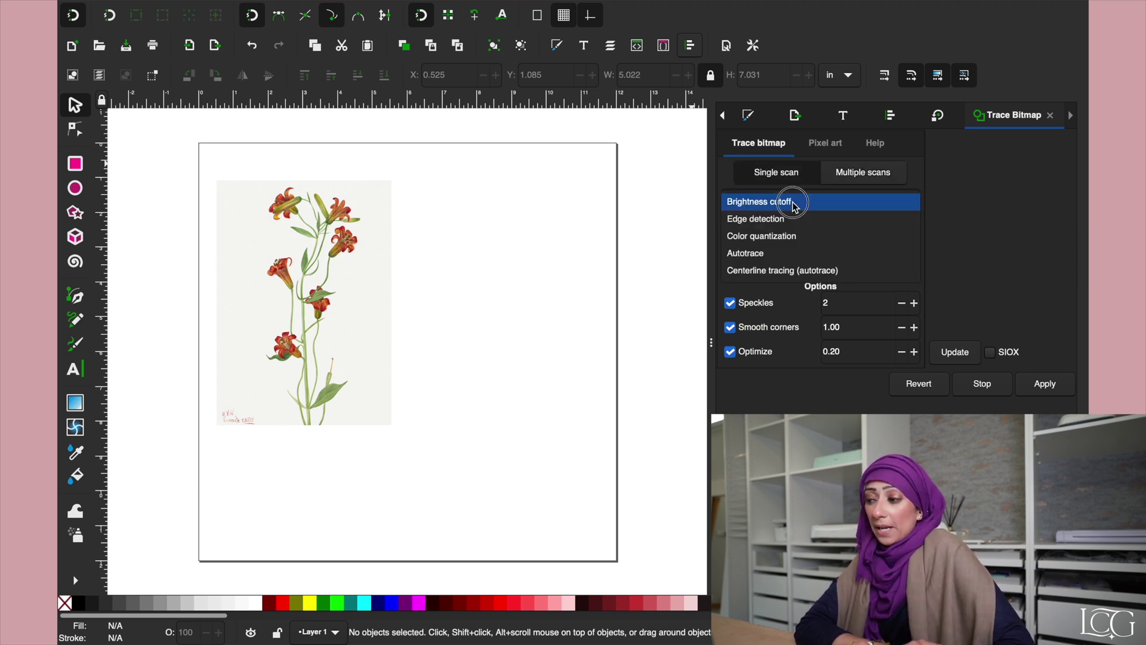
pyautogui.click(794, 204)
pyautogui.click(794, 206)
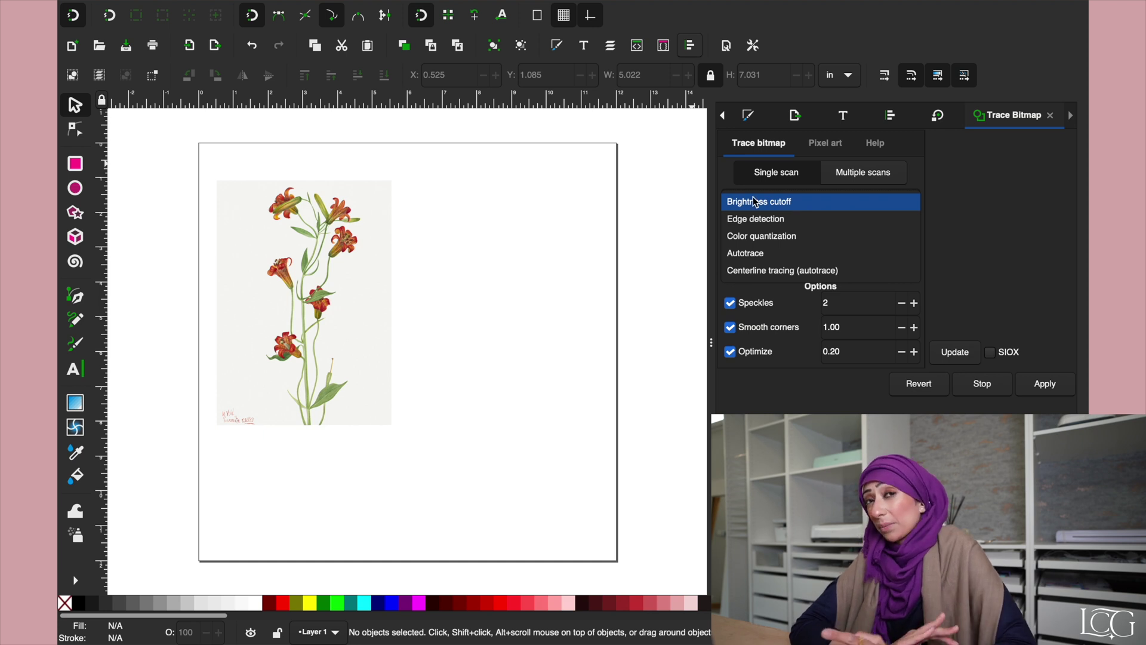
pyautogui.click(759, 220)
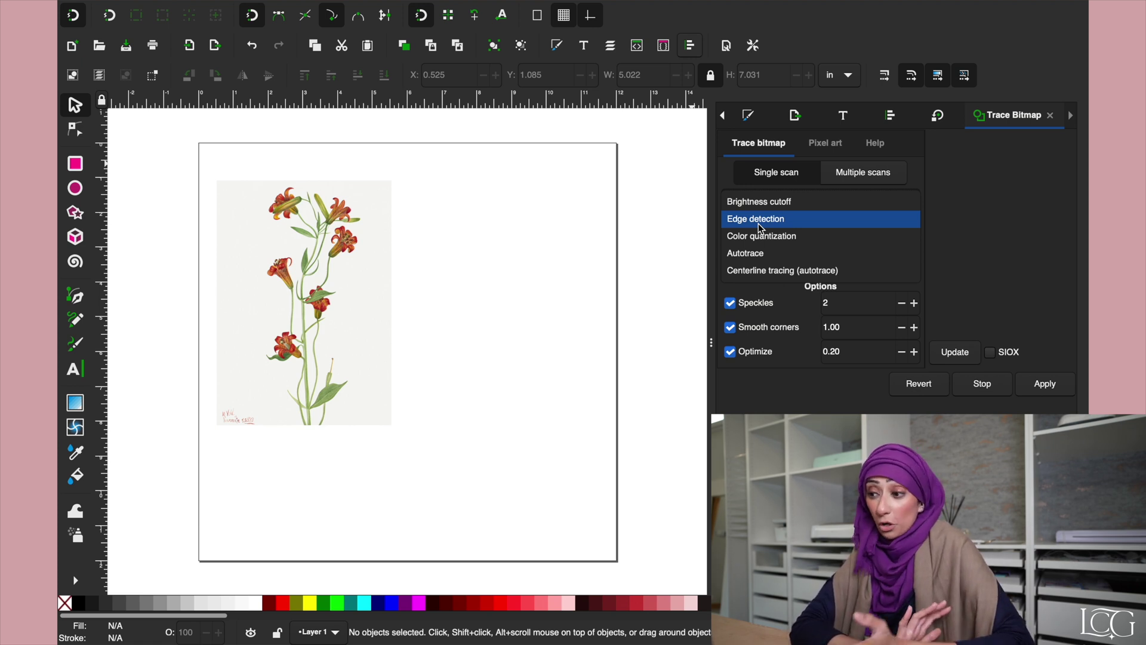
pyautogui.click(746, 203)
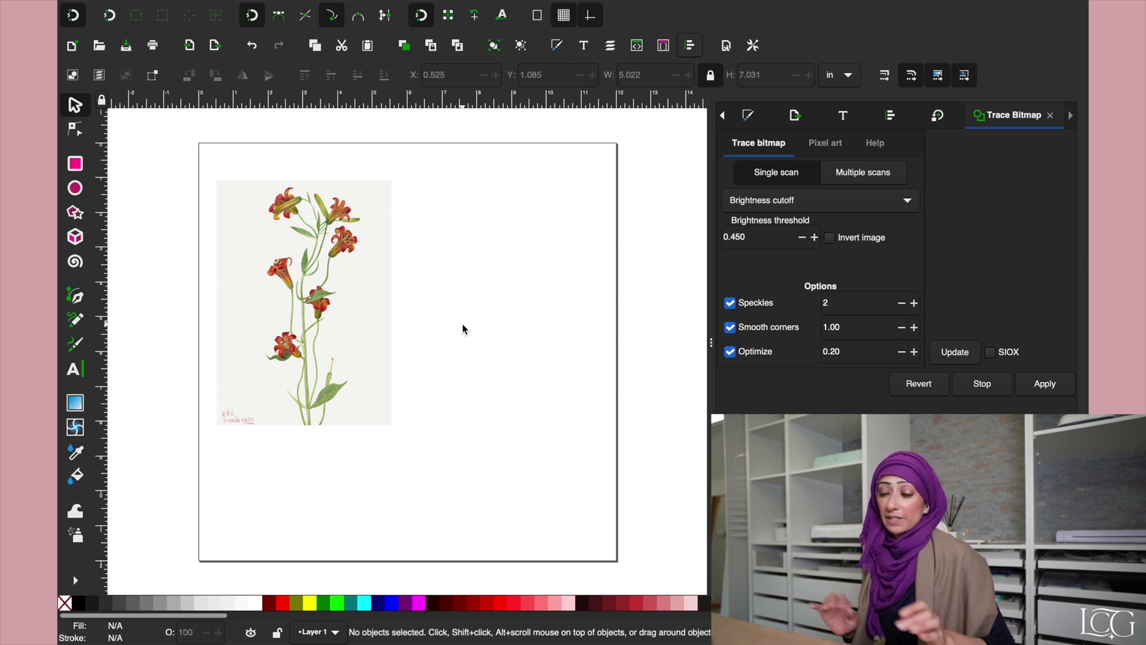
# - Select all and preview the trace at threshold 0.450, then at 0.600
pyautogui.hotkey('ctrl', 'a')
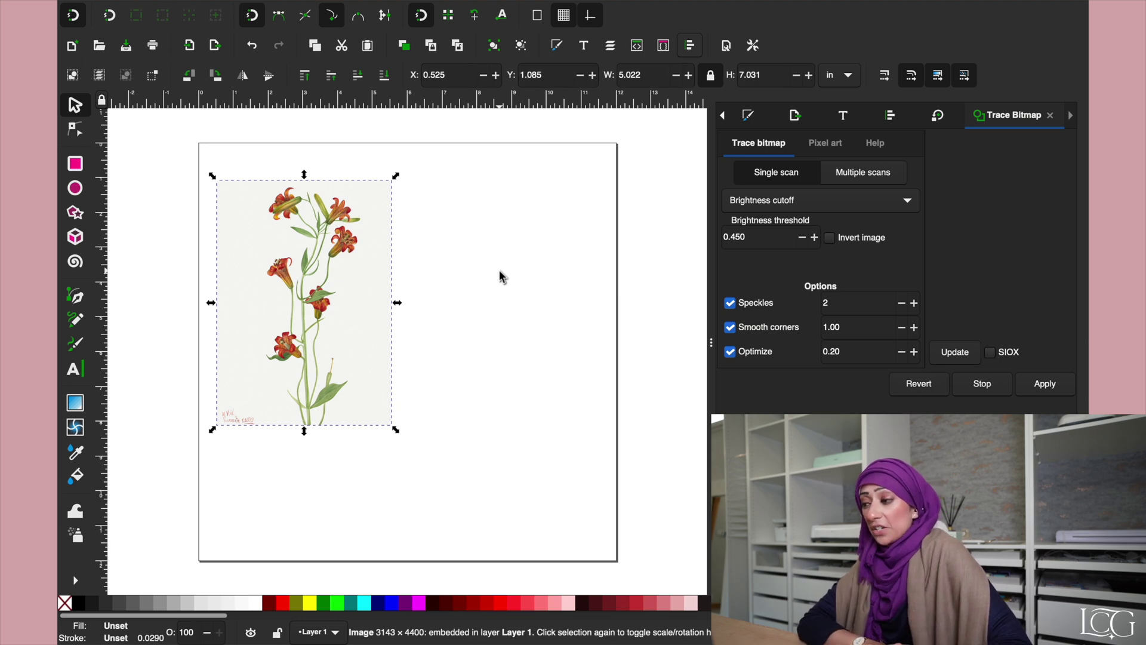
pyautogui.click(746, 235)
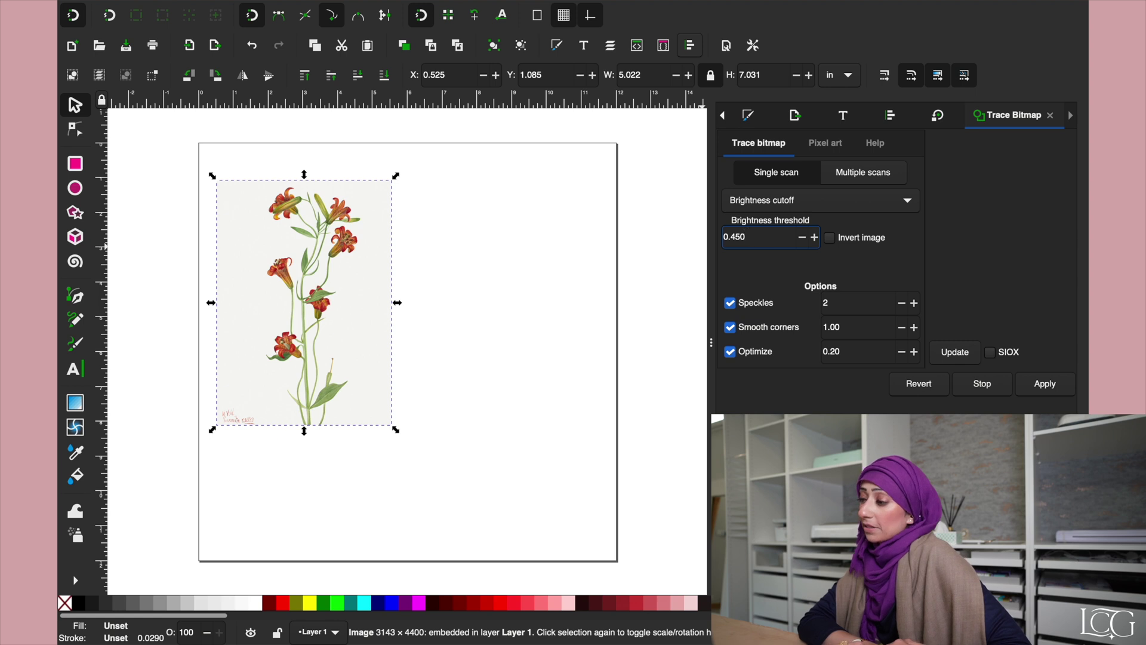
pyautogui.click(954, 362)
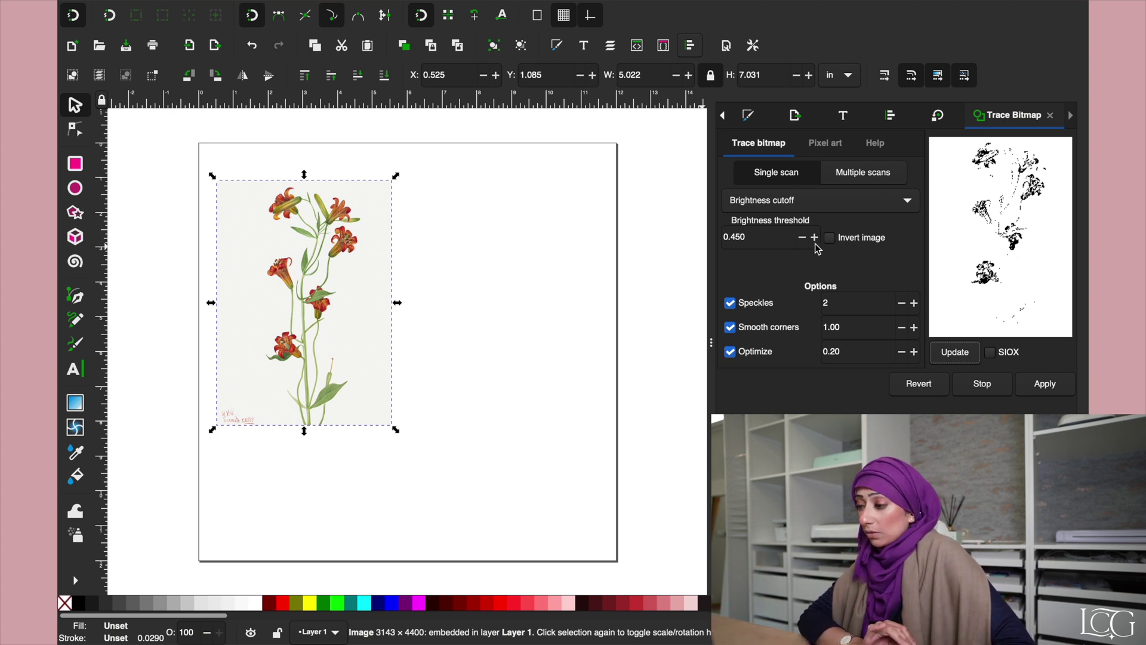
pyautogui.click(762, 236)
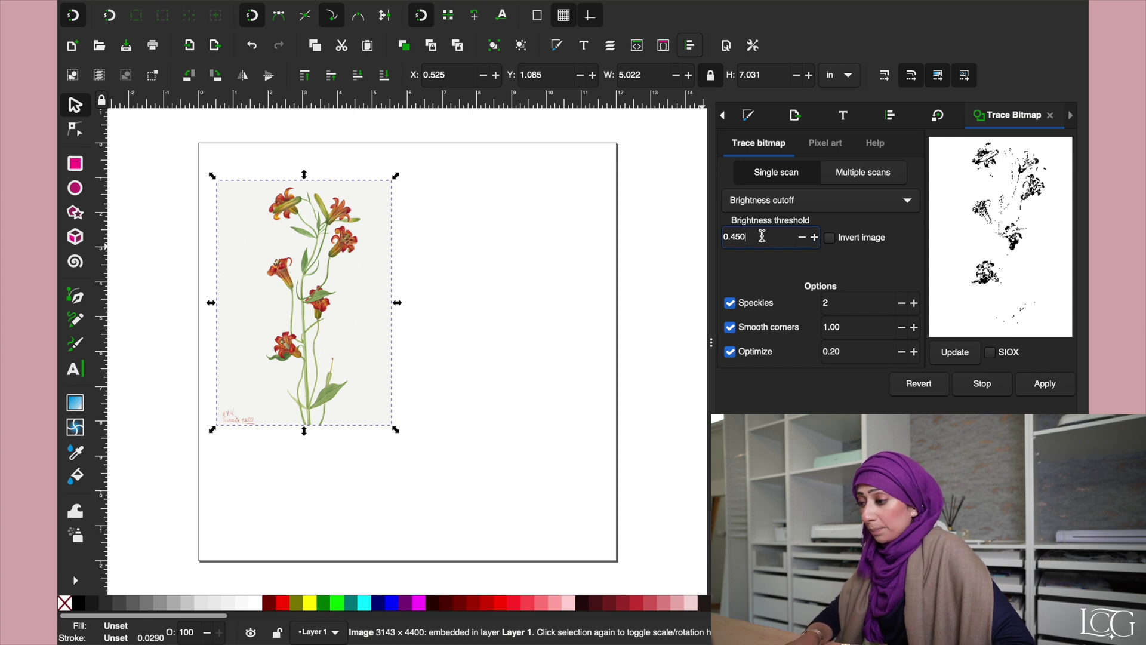
pyautogui.press('BackSpace')
pyautogui.press('BackSpace')
pyautogui.press('BackSpace')
pyautogui.write('6')
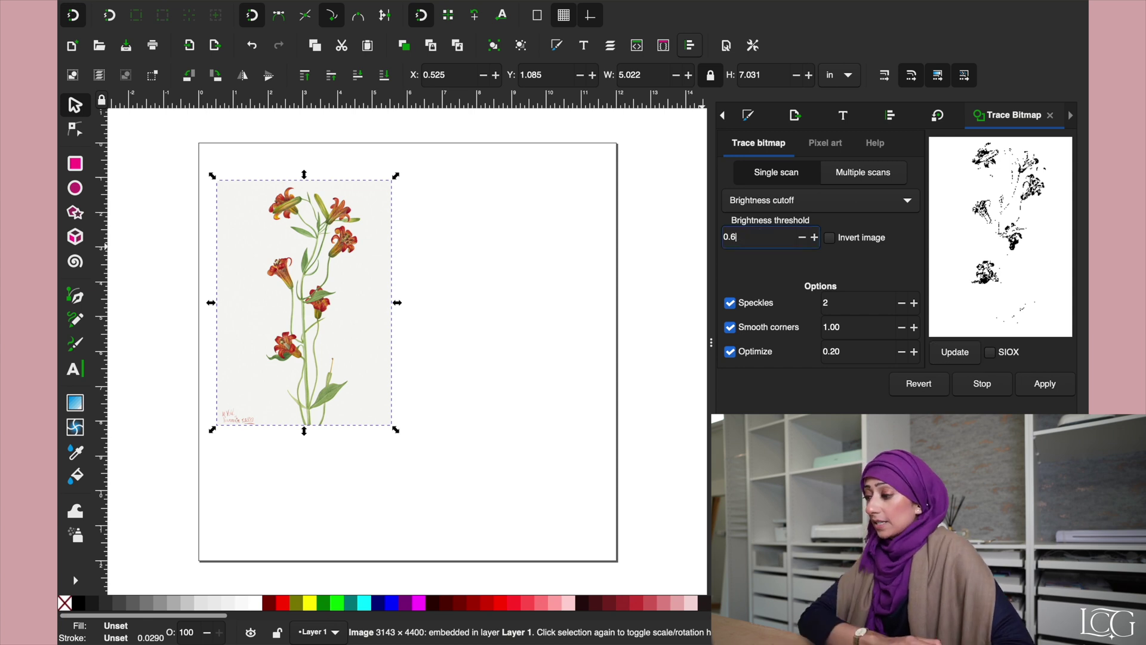
pyautogui.click(953, 352)
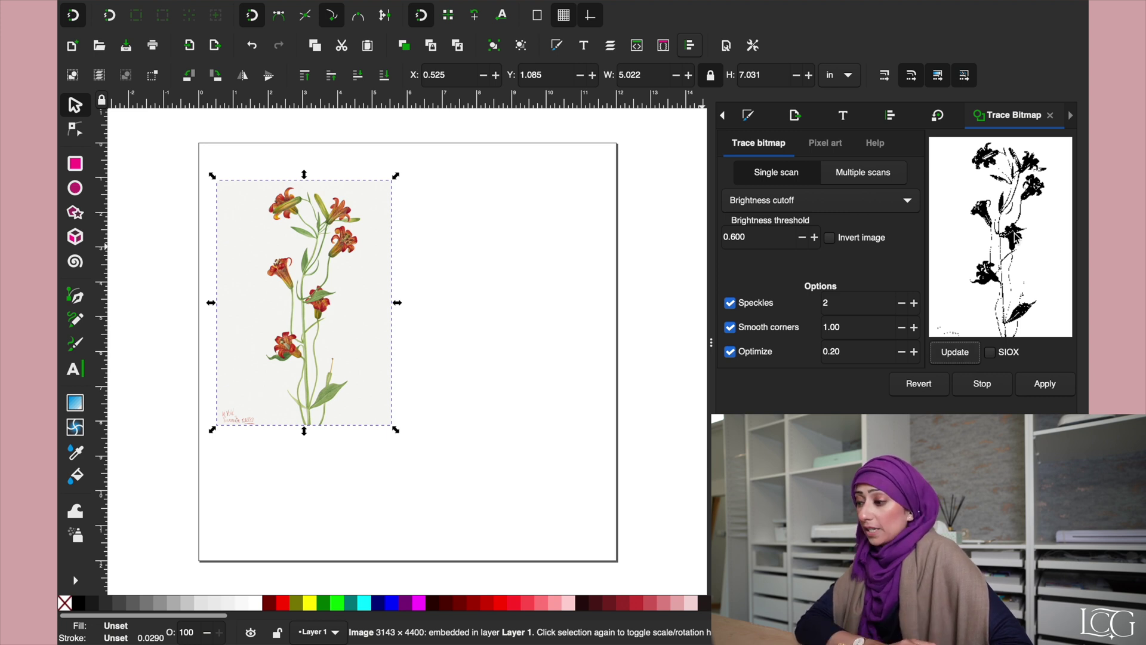
# - Raise the brightness threshold to 0.800 and refresh the silhouette preview
pyautogui.click(757, 235)
pyautogui.press('BackSpace')
pyautogui.press('BackSpace')
pyautogui.press('BackSpace')
pyautogui.write('8')
pyautogui.click(729, 303)
pyautogui.click(953, 354)
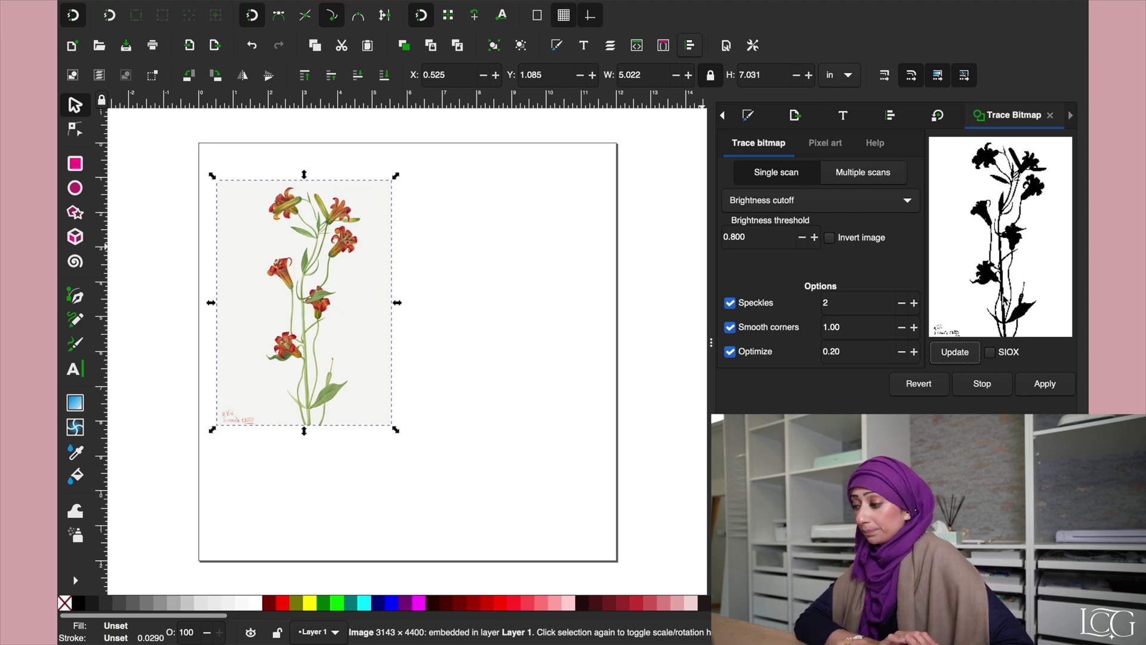
# - Apply the black silhouette trace and move it to the right of the painting
pyautogui.click(1045, 385)
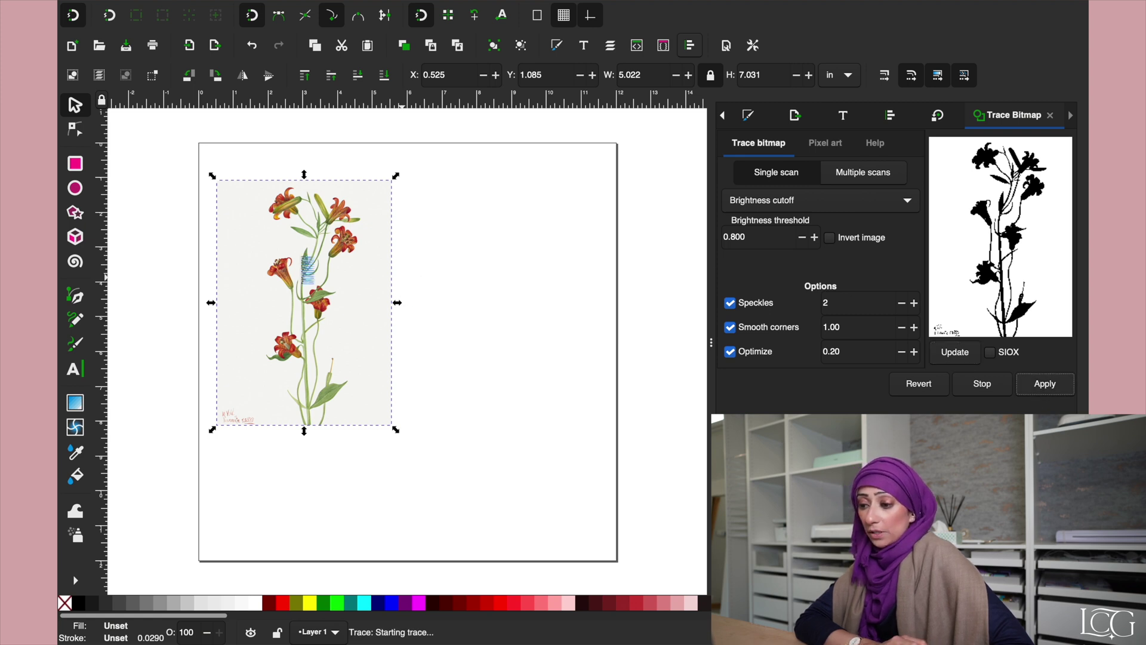
pyautogui.moveTo(298, 298); pyautogui.dragTo(491, 298)
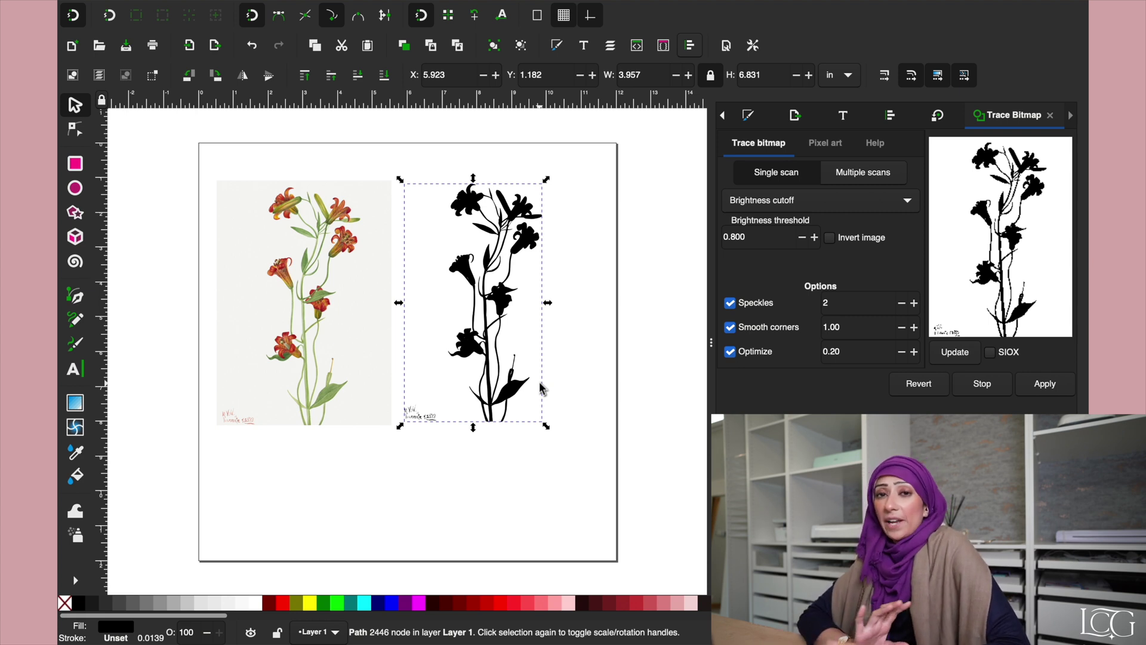
pyautogui.rightClick(1003, 118)
pyautogui.click(778, 281)
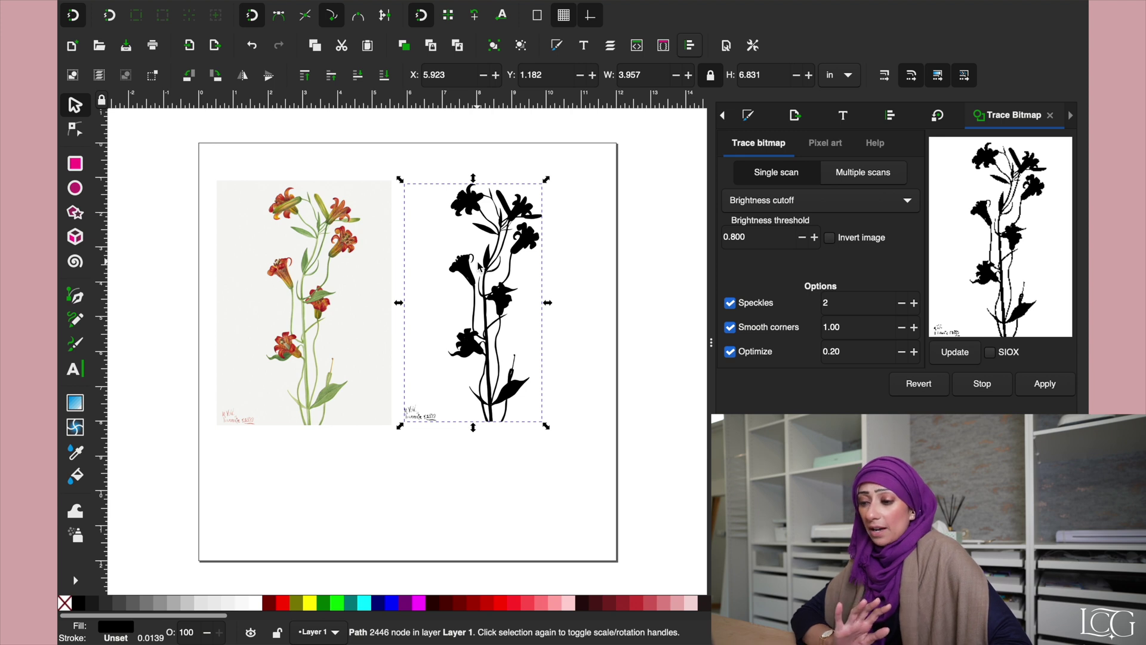
pyautogui.click(295, 276)
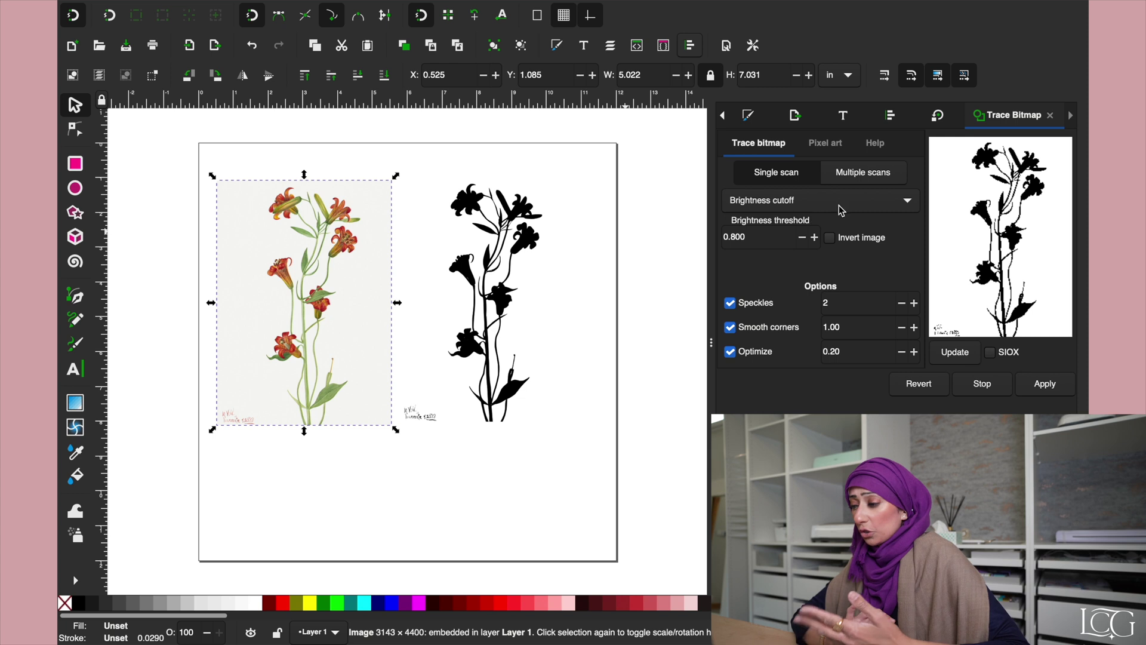
pyautogui.click(830, 239)
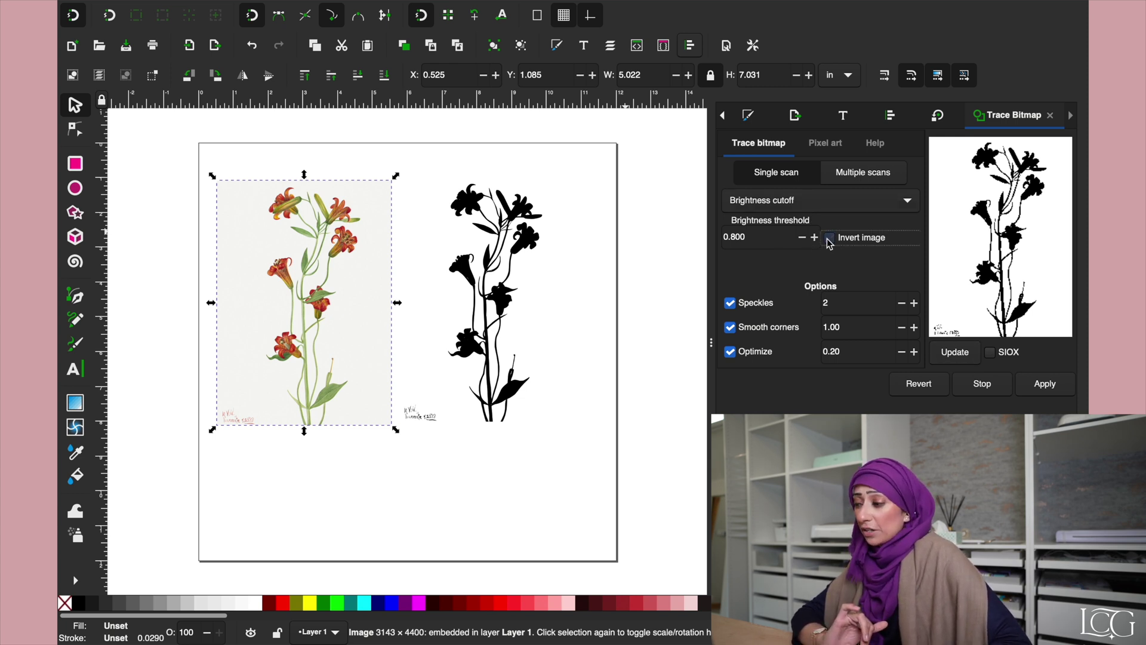
pyautogui.click(954, 357)
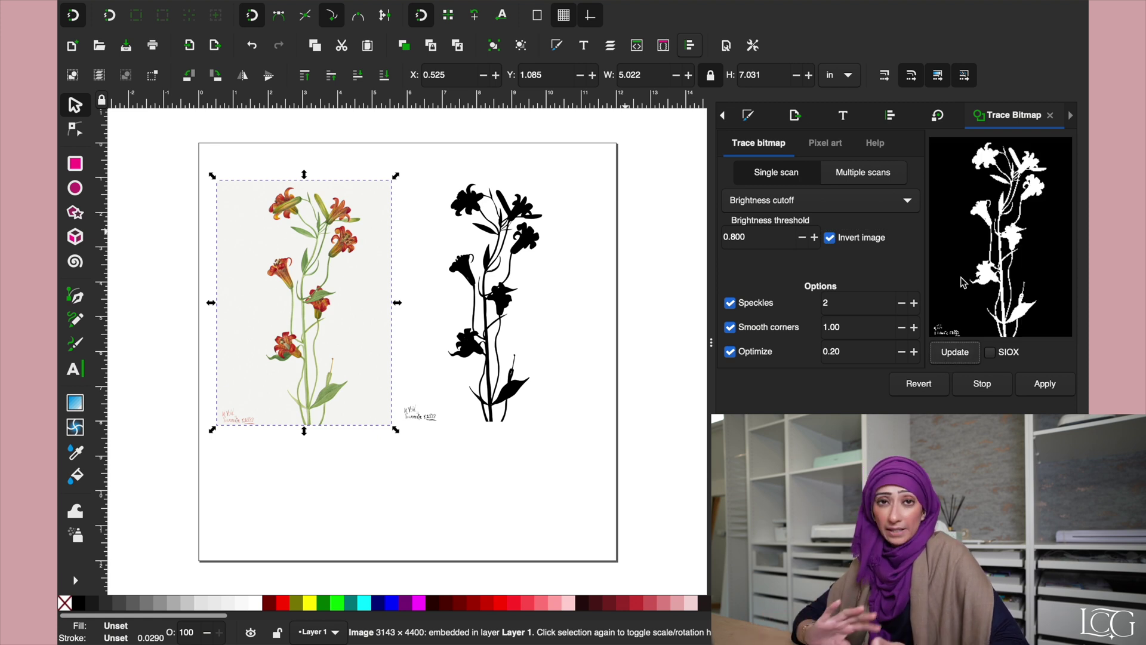
pyautogui.click(839, 241)
pyautogui.click(949, 356)
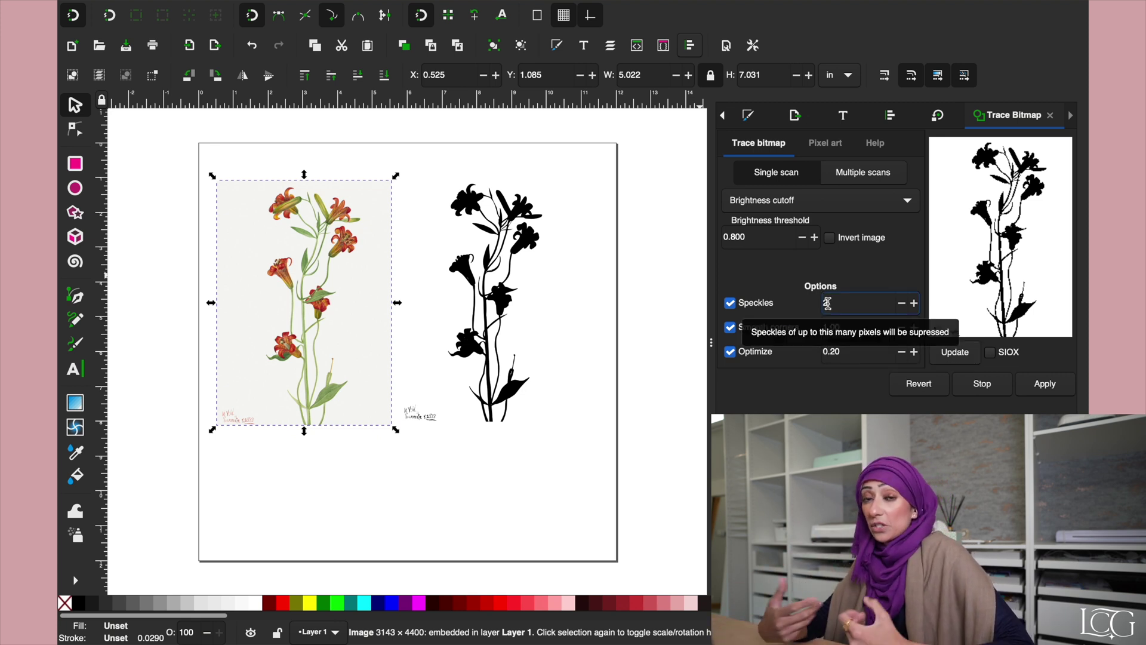
pyautogui.click(868, 304)
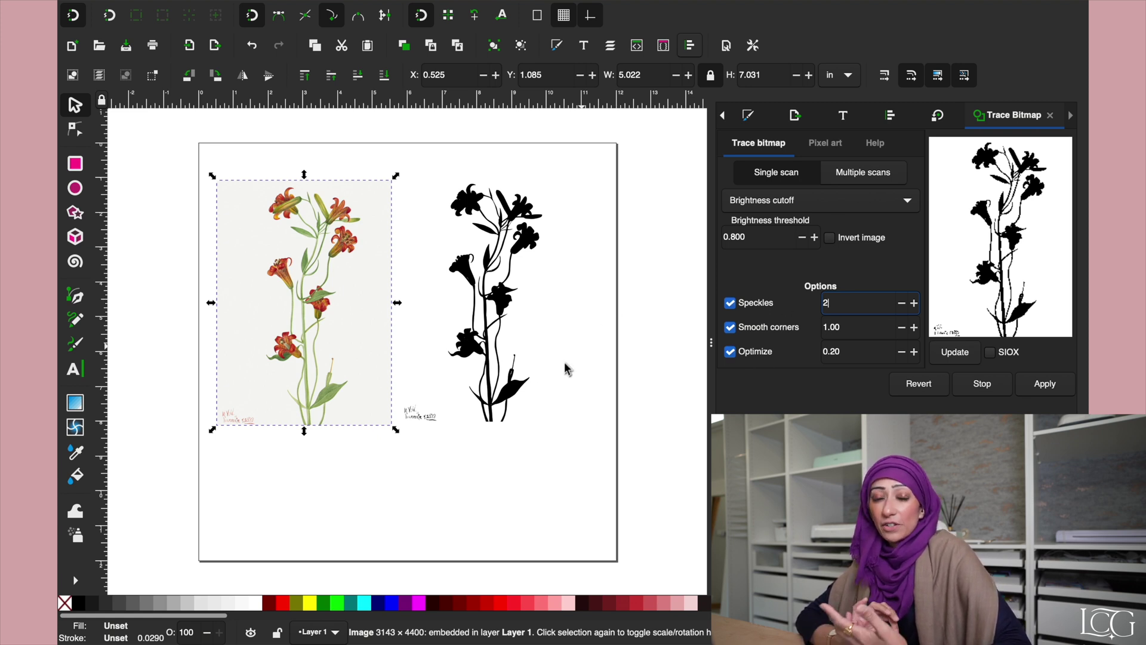
# - With nothing selected, set Trace Bitmap to Multiple scans in Colours mode
pyautogui.click(514, 399)
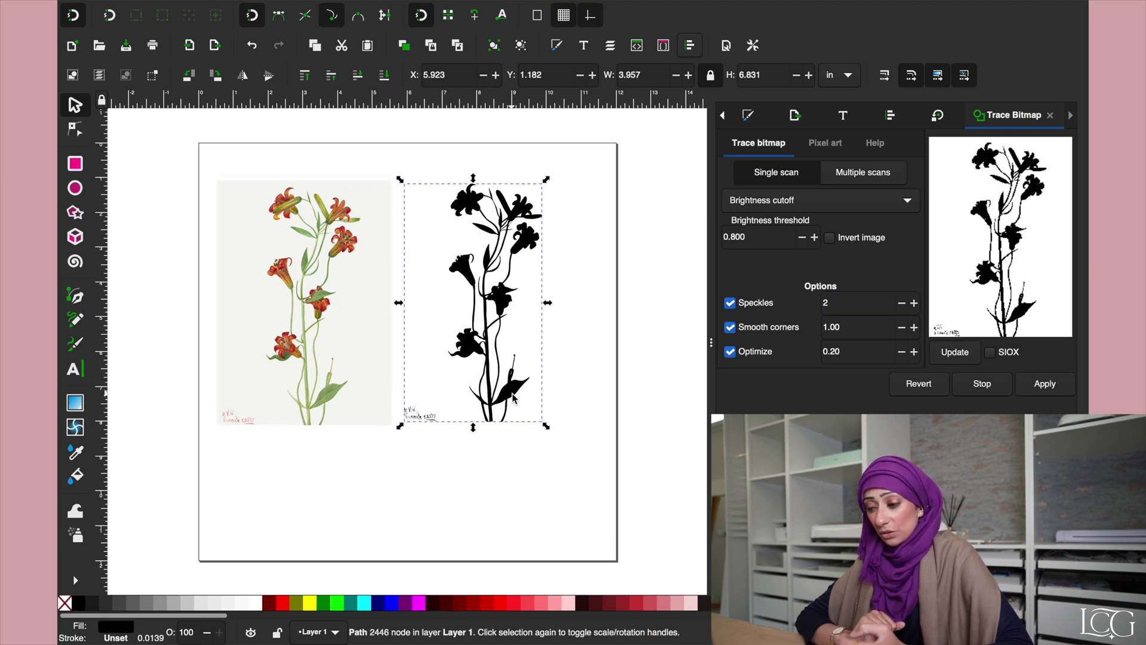
pyautogui.click(597, 246)
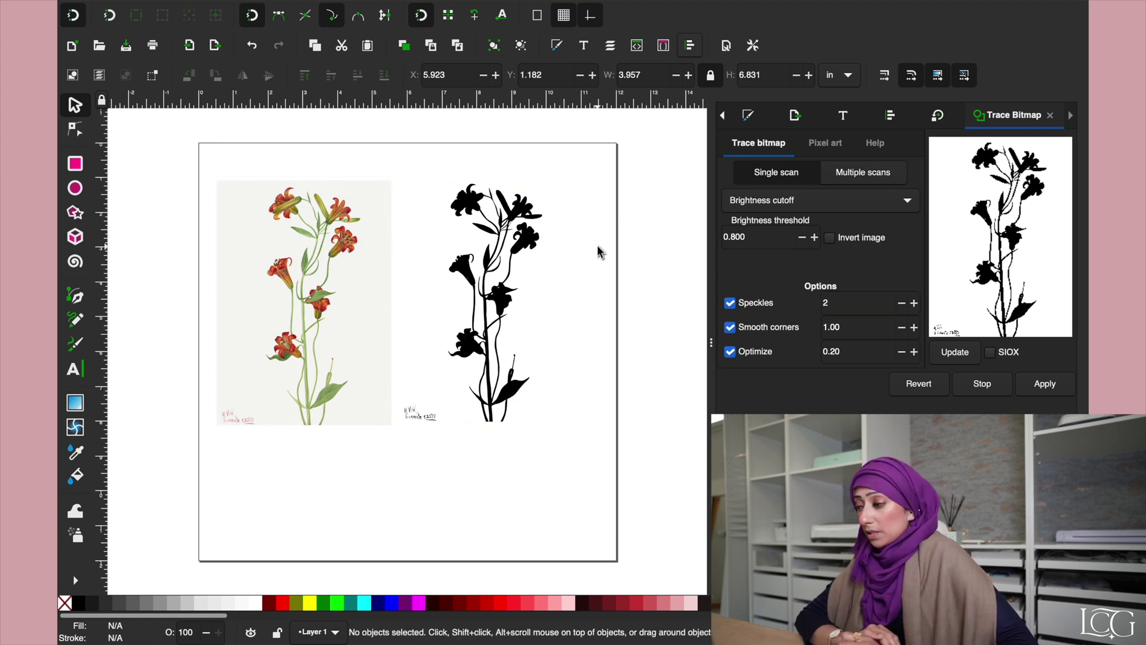
pyautogui.click(859, 172)
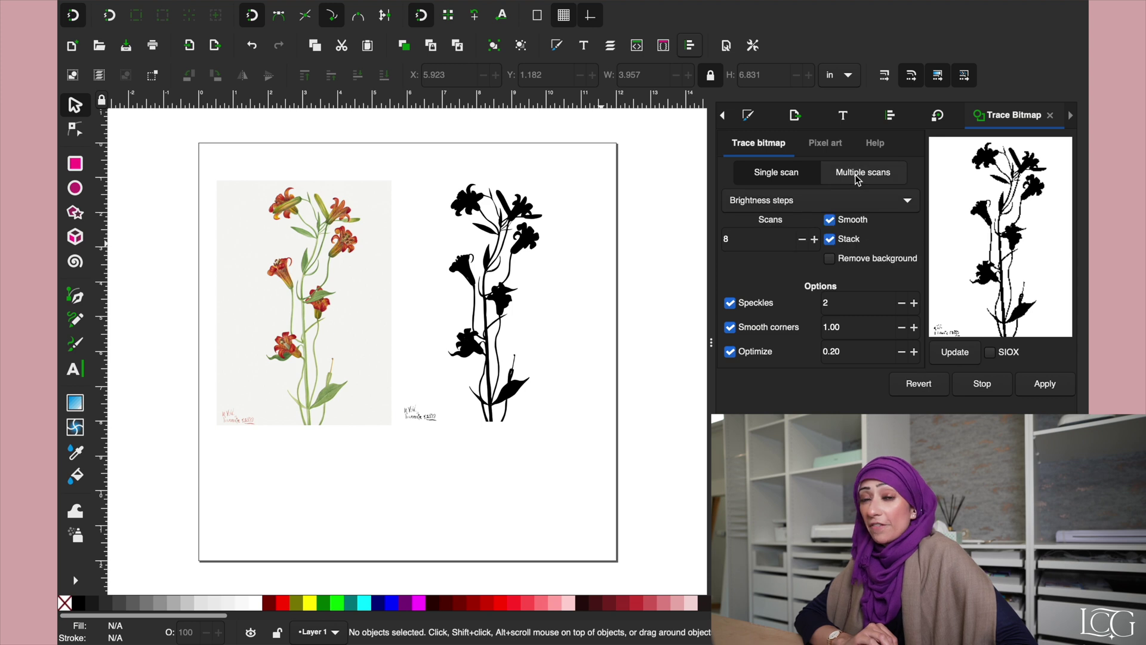
pyautogui.click(890, 198)
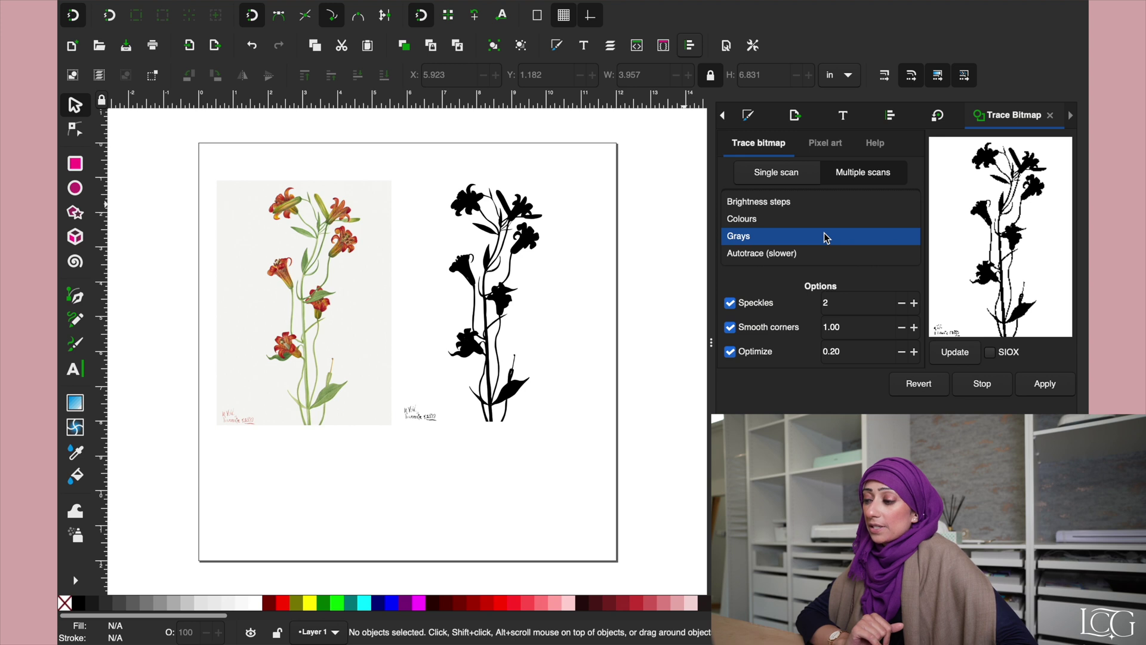
pyautogui.click(785, 221)
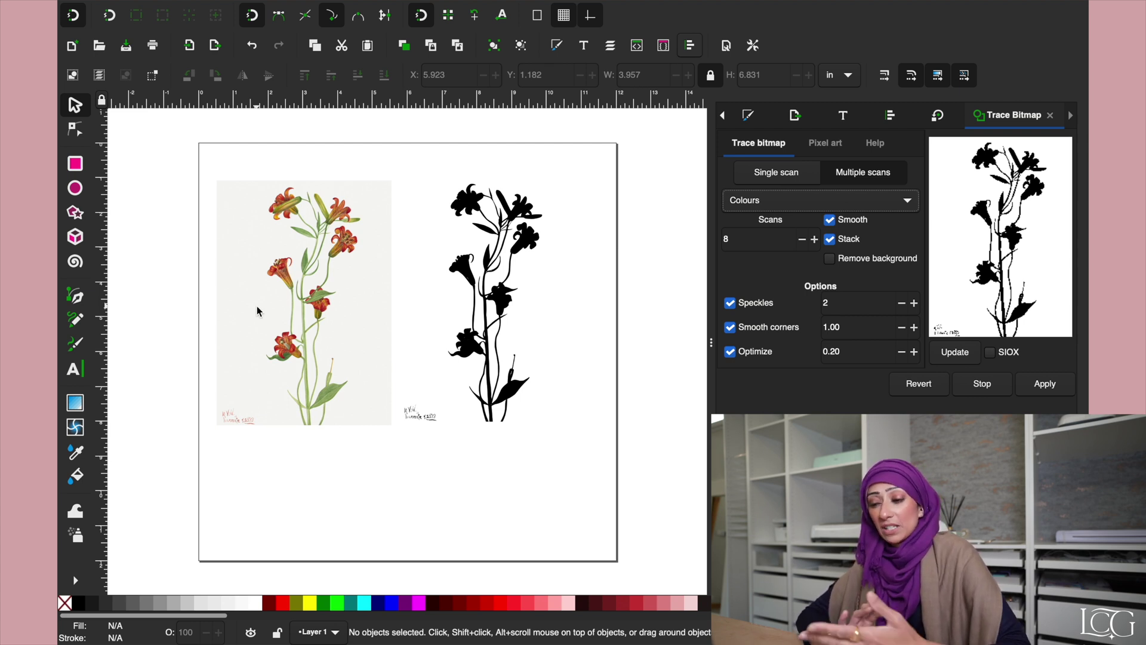
# - Keep 8 scans, enable Smooth and Remove background, and preview the painting's colour trace
pyautogui.click(751, 241)
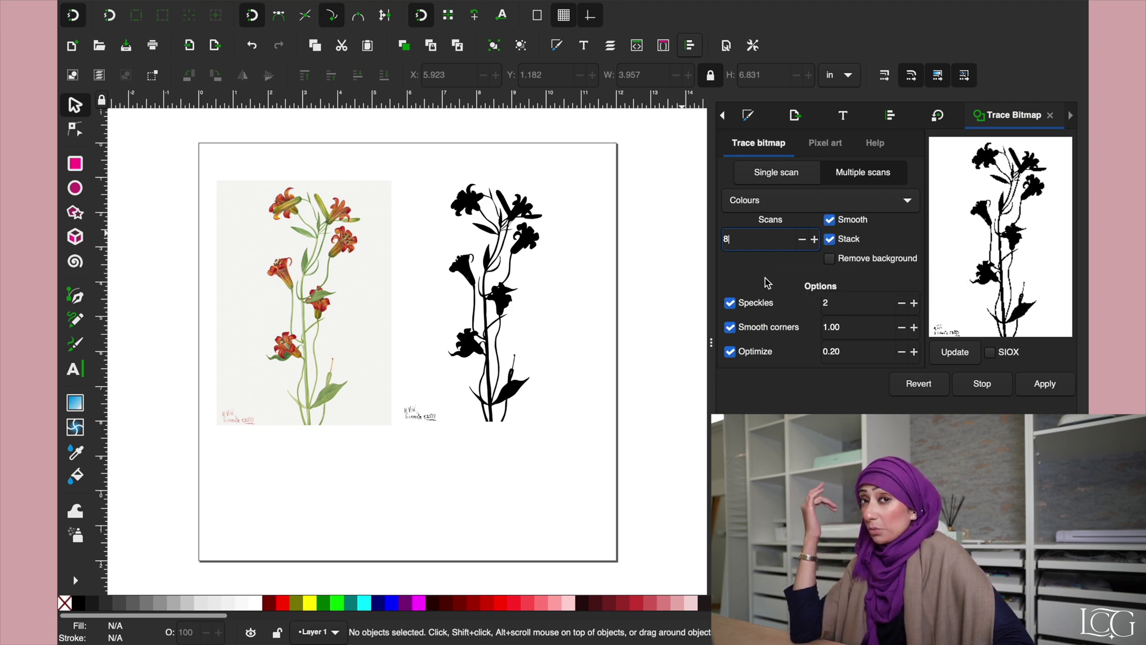
pyautogui.click(863, 224)
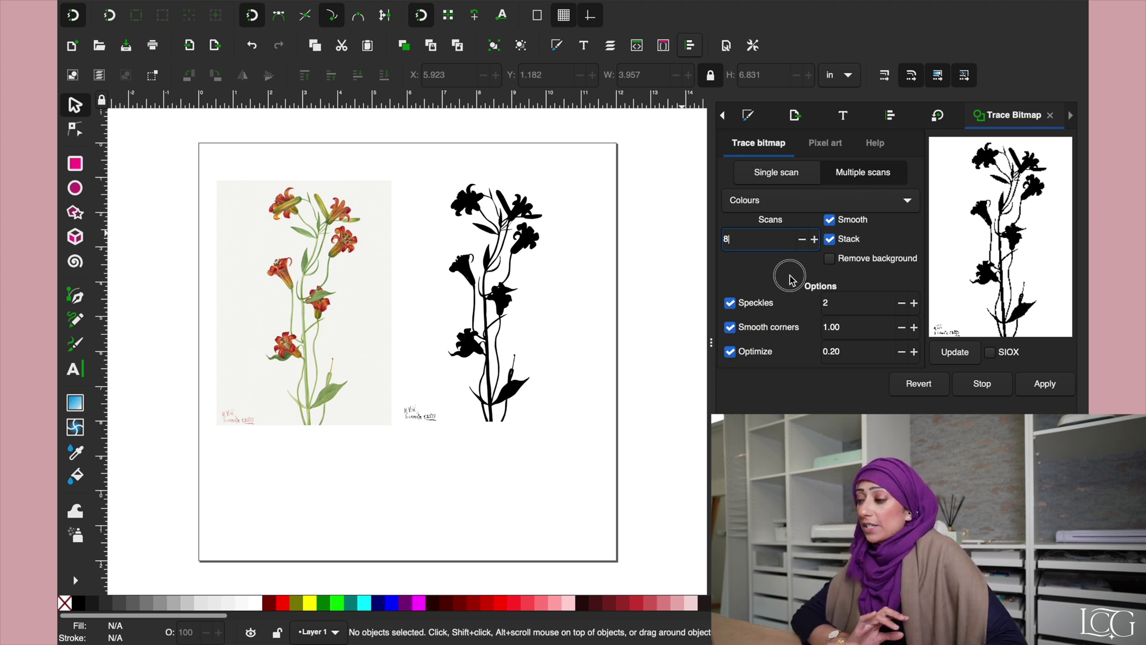
pyautogui.click(829, 263)
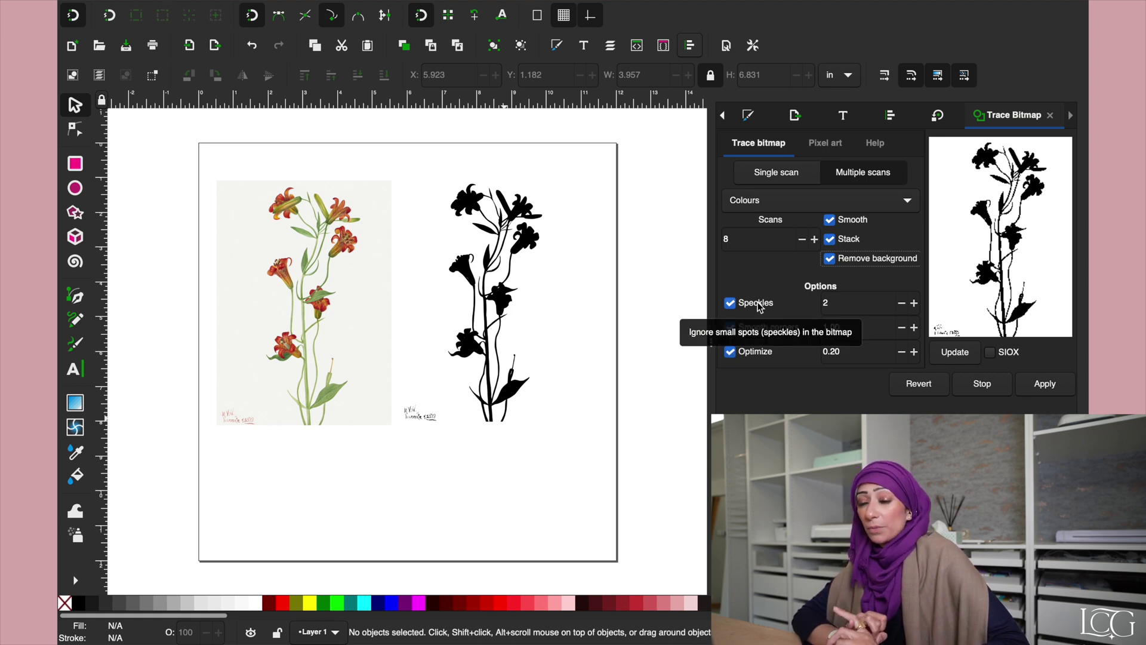
pyautogui.click(771, 355)
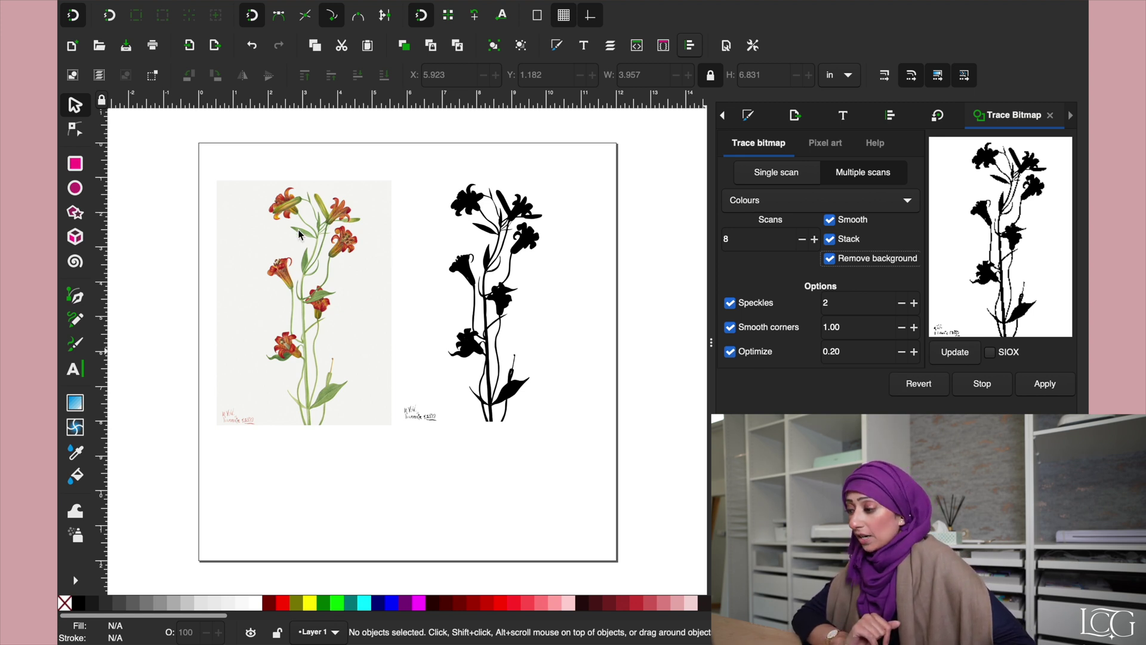
pyautogui.click(283, 262)
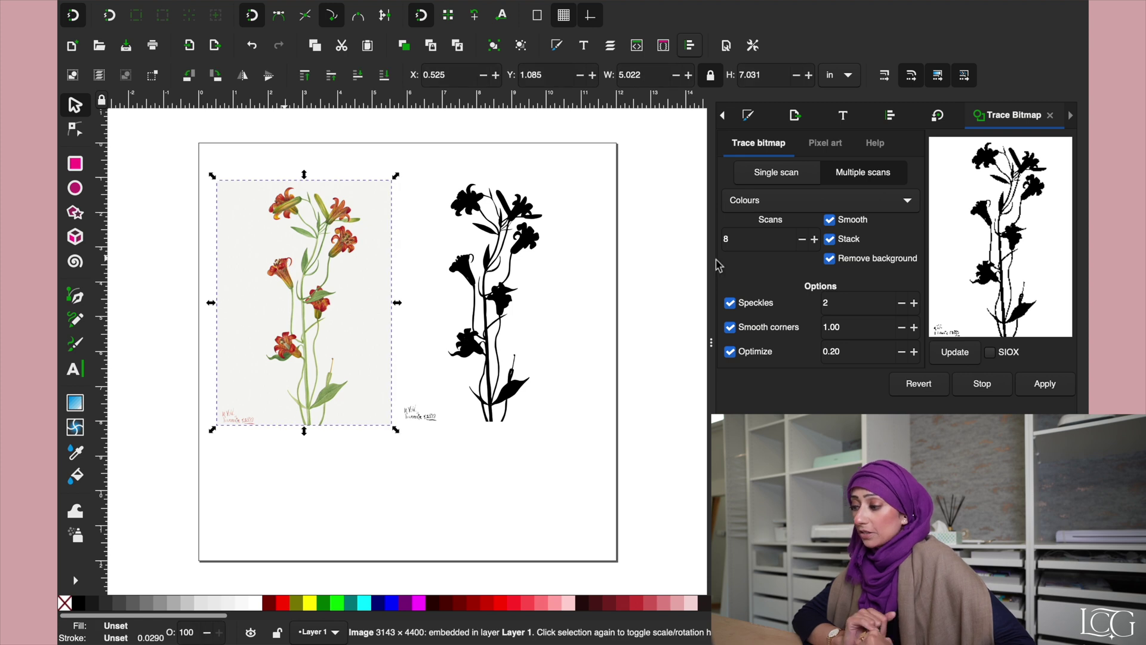
pyautogui.click(954, 354)
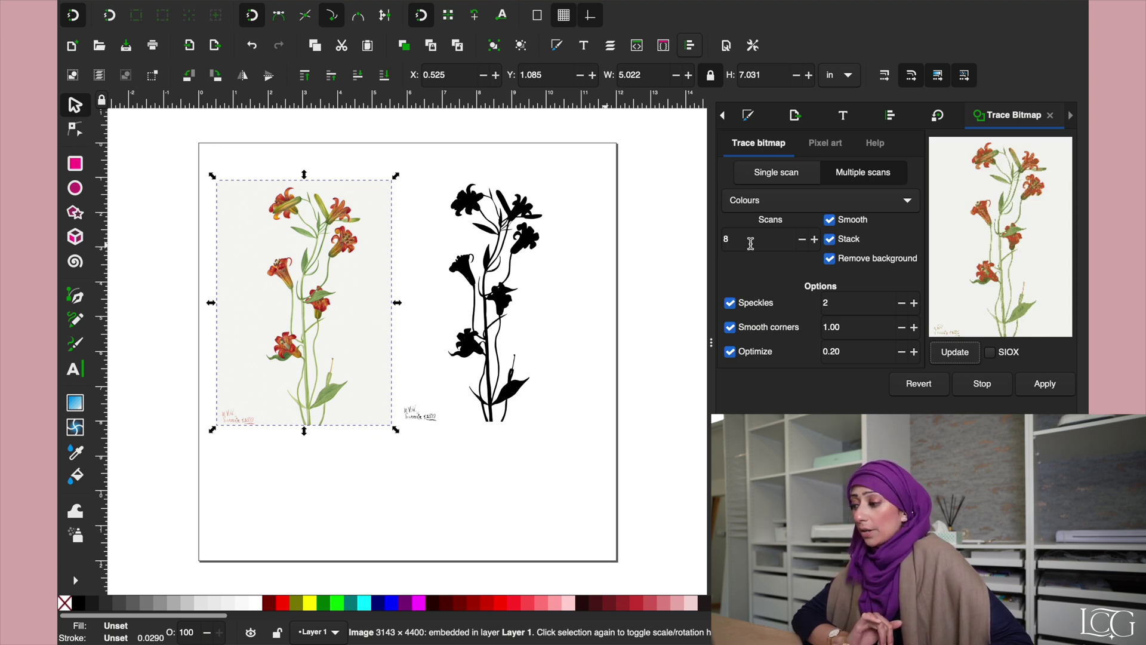
# - Apply the 8-scan colour trace and move the 7-object group right of the silhouette
pyautogui.click(1043, 384)
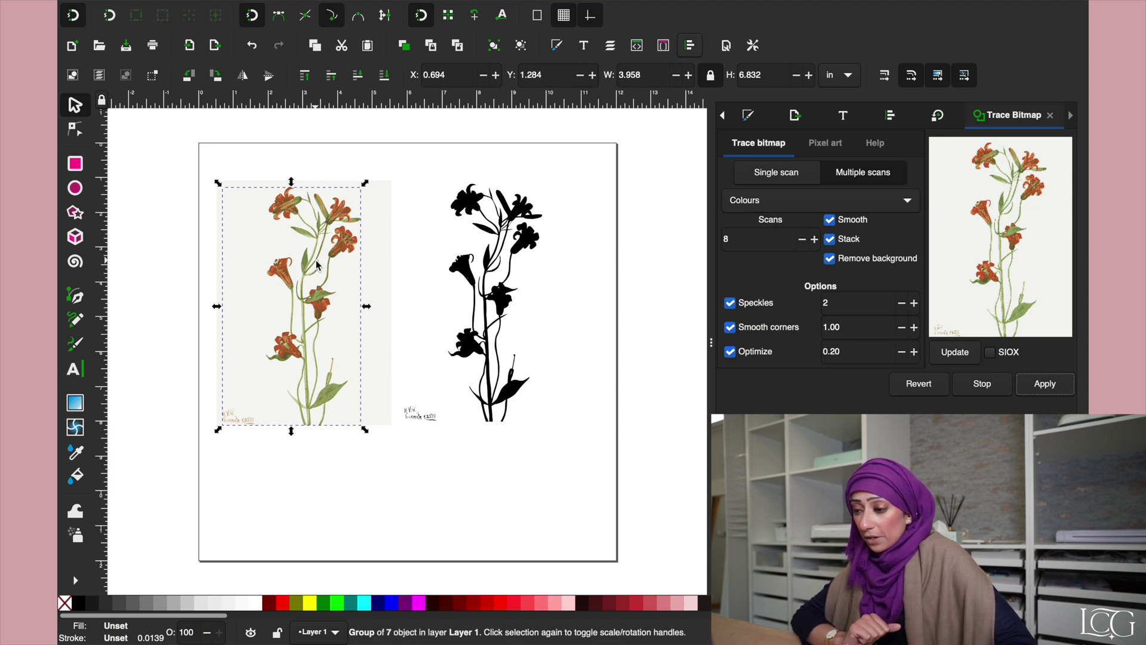
pyautogui.moveTo(280, 205)
pyautogui.mouseDown()
pyautogui.moveTo(484, 337)
pyautogui.moveTo(609, 304)
pyautogui.moveTo(601, 215)
pyautogui.moveTo(653, 219)
pyautogui.mouseUp()
pyautogui.hscroll(5, 616, 495)
pyautogui.scroll(-1, 616, 496)
pyautogui.scroll(3, 585, 408)
pyautogui.hscroll(5, 585, 406)
pyautogui.scroll(5, 469, 449)
pyautogui.hscroll(4, 467, 449)
pyautogui.scroll(10, 467, 449)
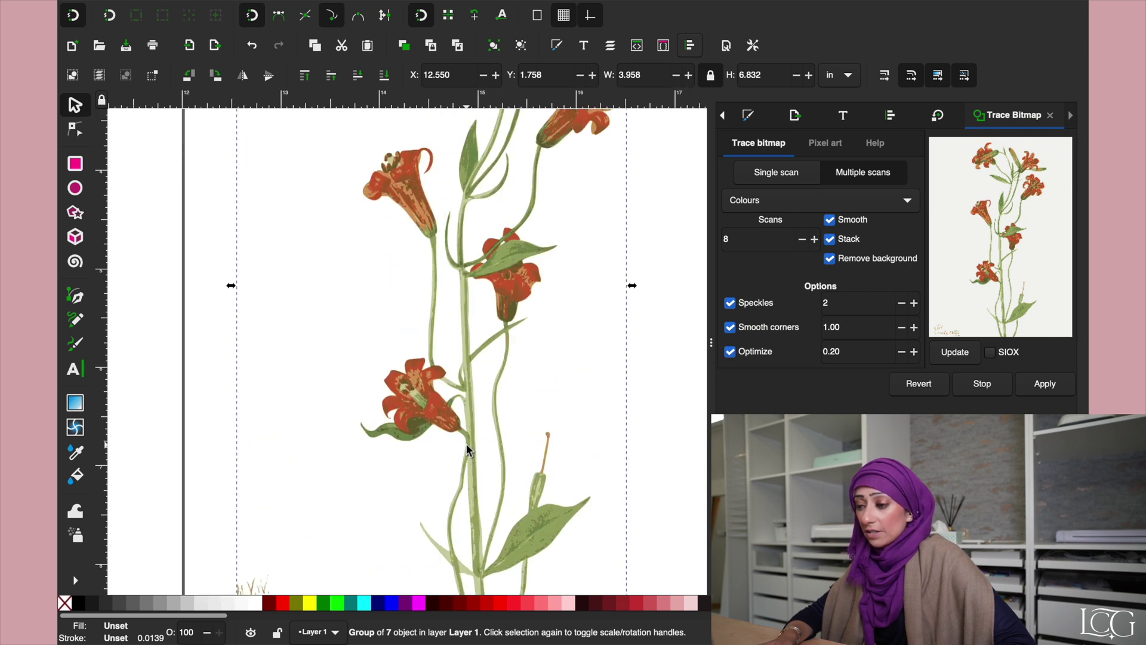
pyautogui.scroll(5, 468, 449)
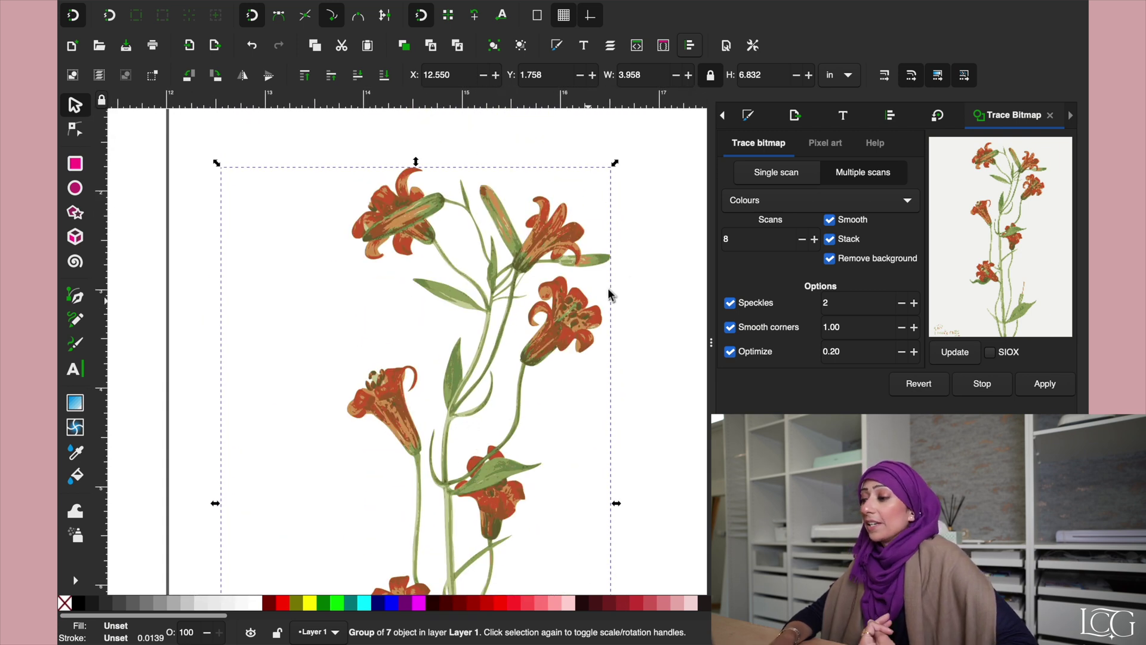
pyautogui.click(654, 273)
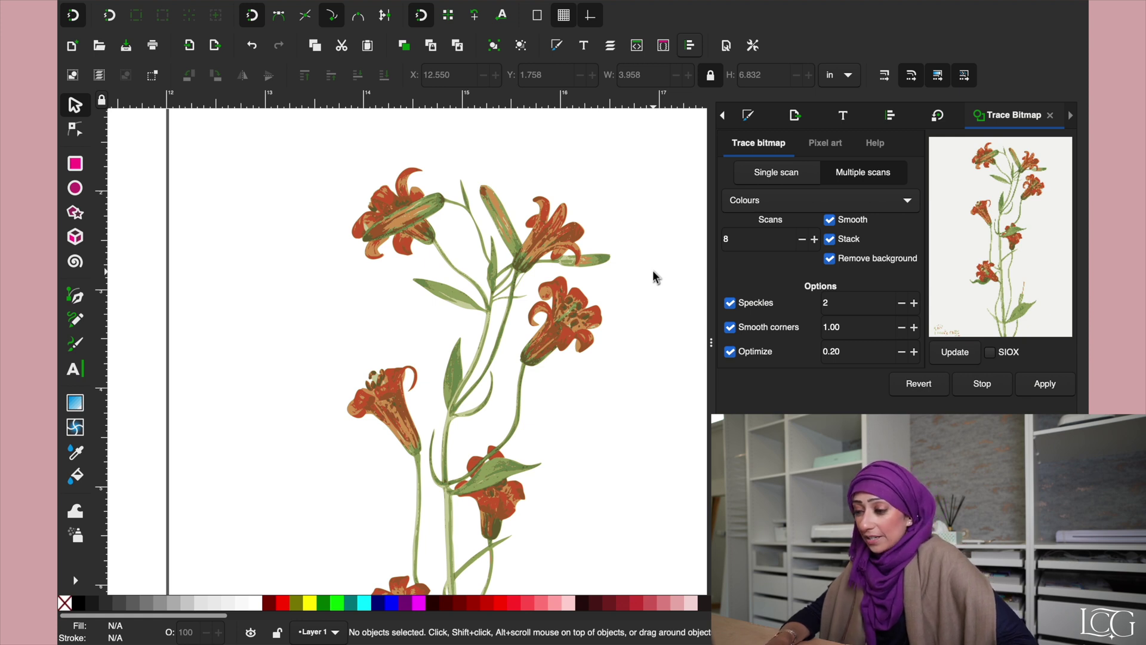
pyautogui.scroll(-3, 532, 309)
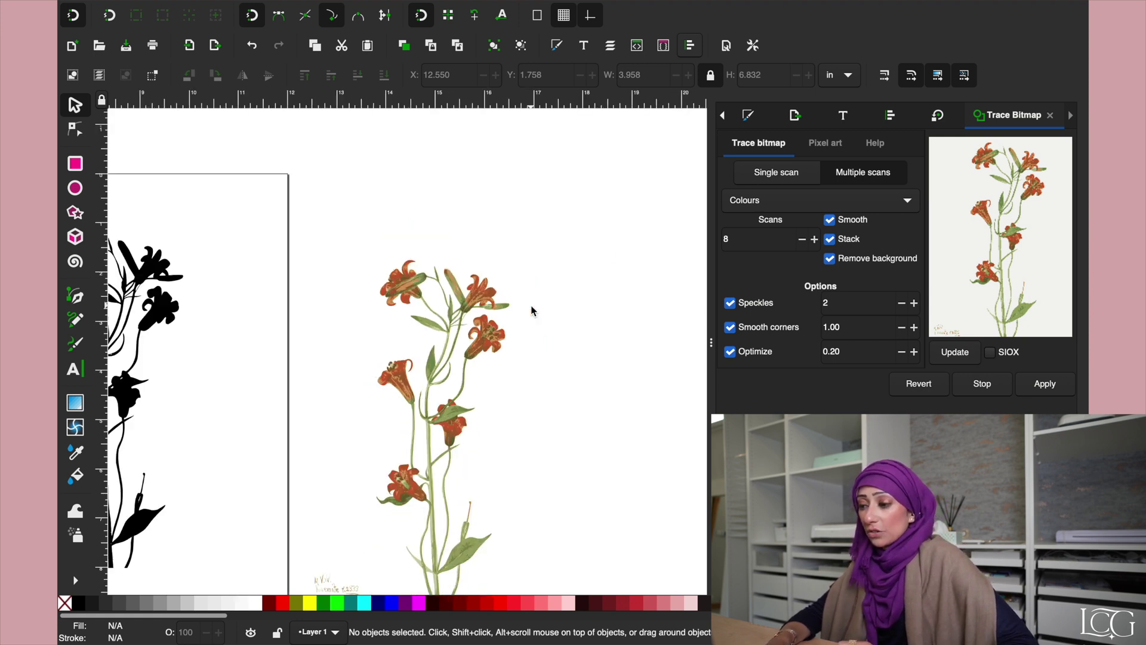
# - Ungroup the colour trace into its seven separate colour-layer paths
pyautogui.click(460, 277)
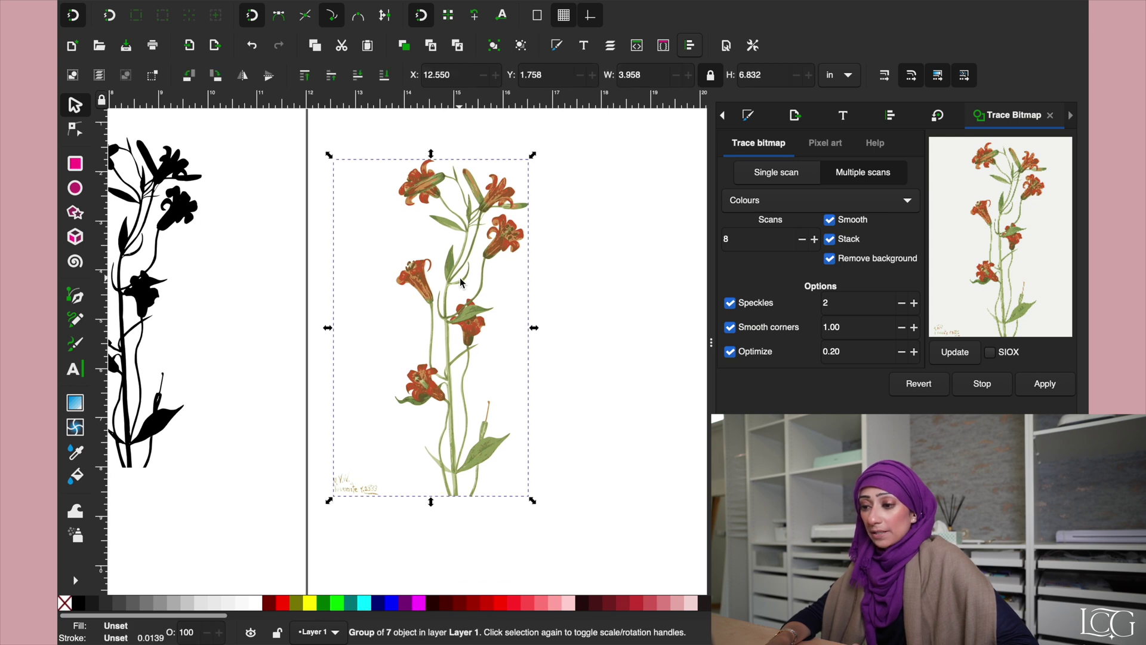
pyautogui.click(314, 8)
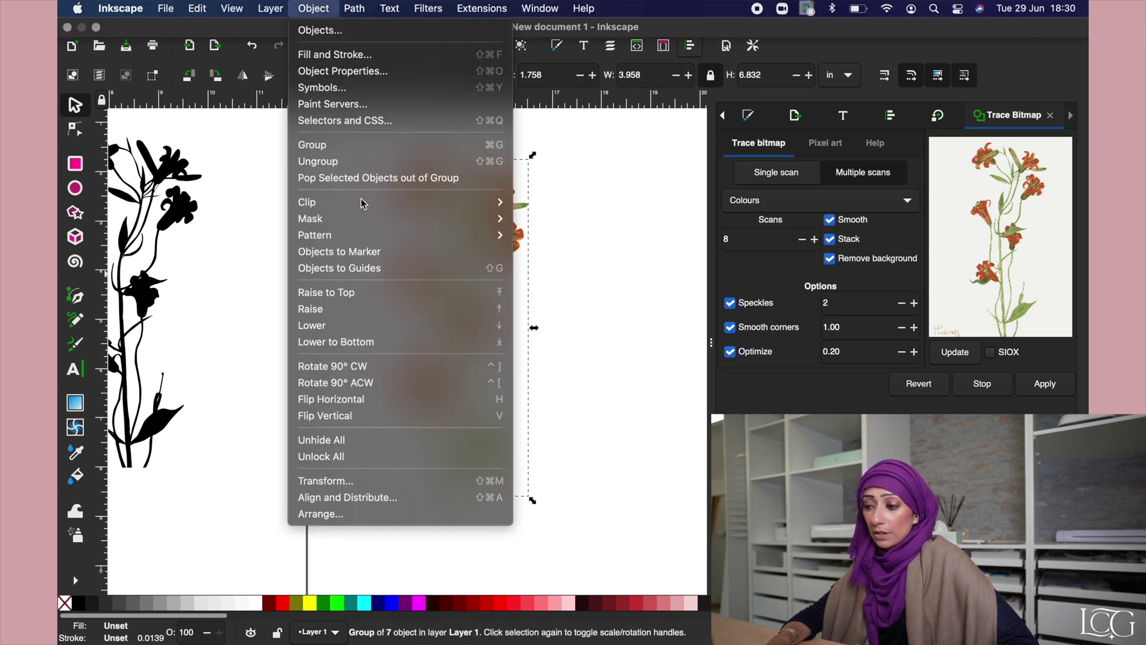
pyautogui.click(322, 162)
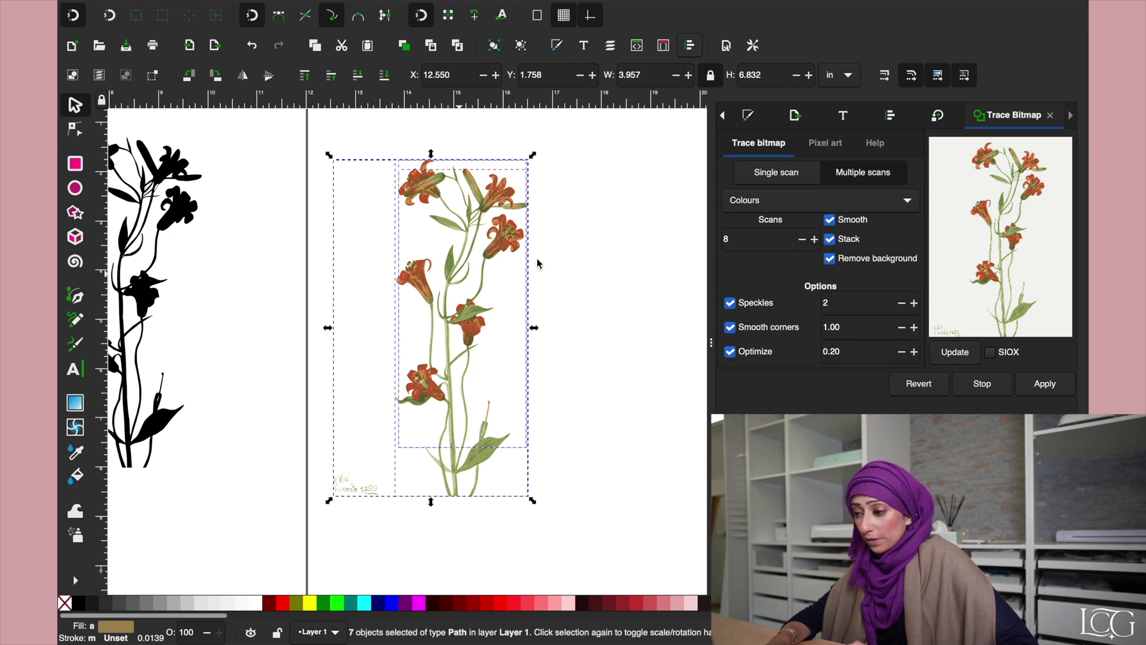
pyautogui.click(548, 276)
# - Drag the speckle, green, red and orange colour layers apart to inspect each one
pyautogui.moveTo(520, 211)
pyautogui.mouseDown()
pyautogui.moveTo(604, 217)
pyautogui.moveTo(651, 203)
pyautogui.mouseUp()
pyautogui.press('-')
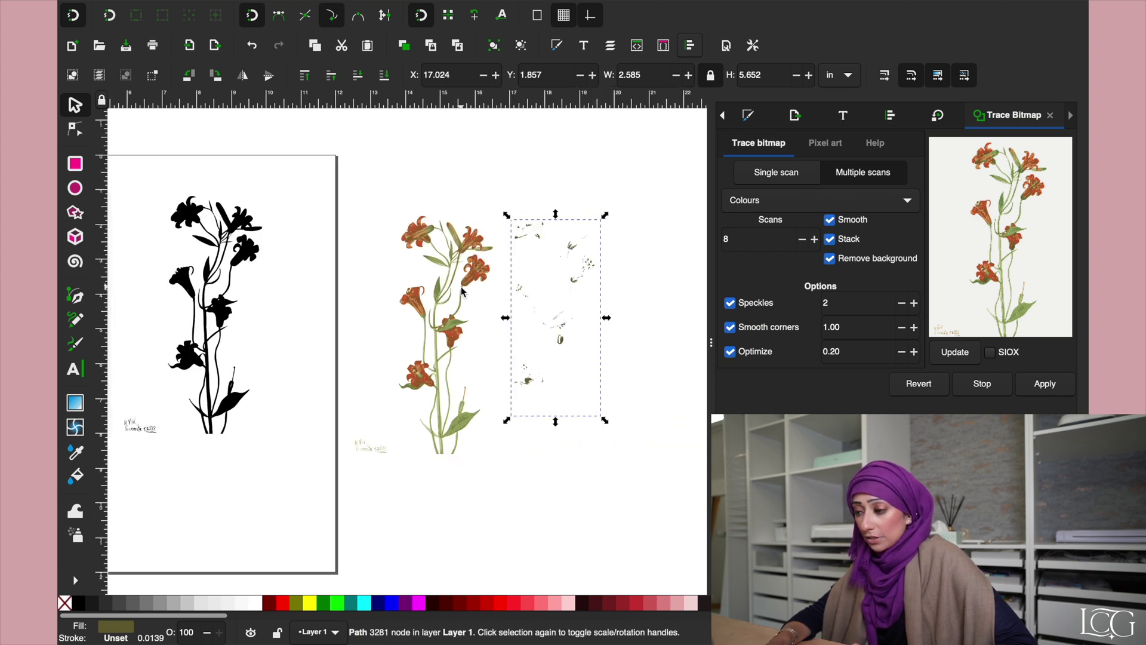
pyautogui.click(474, 280)
pyautogui.moveTo(475, 281); pyautogui.dragTo(670, 278)
pyautogui.moveTo(466, 279)
pyautogui.mouseDown()
pyautogui.moveTo(512, 429)
pyautogui.moveTo(568, 476)
pyautogui.moveTo(629, 488)
pyautogui.moveTo(550, 410)
pyautogui.mouseUp()
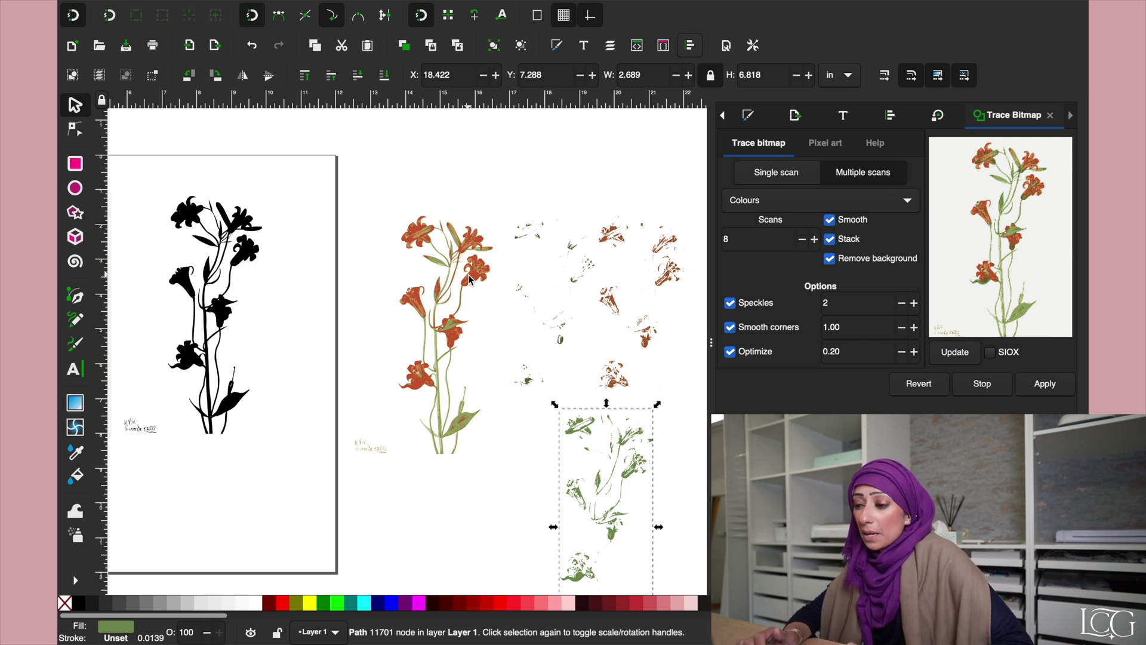
pyautogui.moveTo(468, 276)
pyautogui.mouseDown()
pyautogui.moveTo(476, 379)
pyautogui.moveTo(504, 404)
pyautogui.mouseUp()
pyautogui.moveTo(494, 328)
pyautogui.mouseDown()
pyautogui.moveTo(539, 350)
pyautogui.moveTo(540, 433)
pyautogui.moveTo(563, 452)
pyautogui.mouseUp()
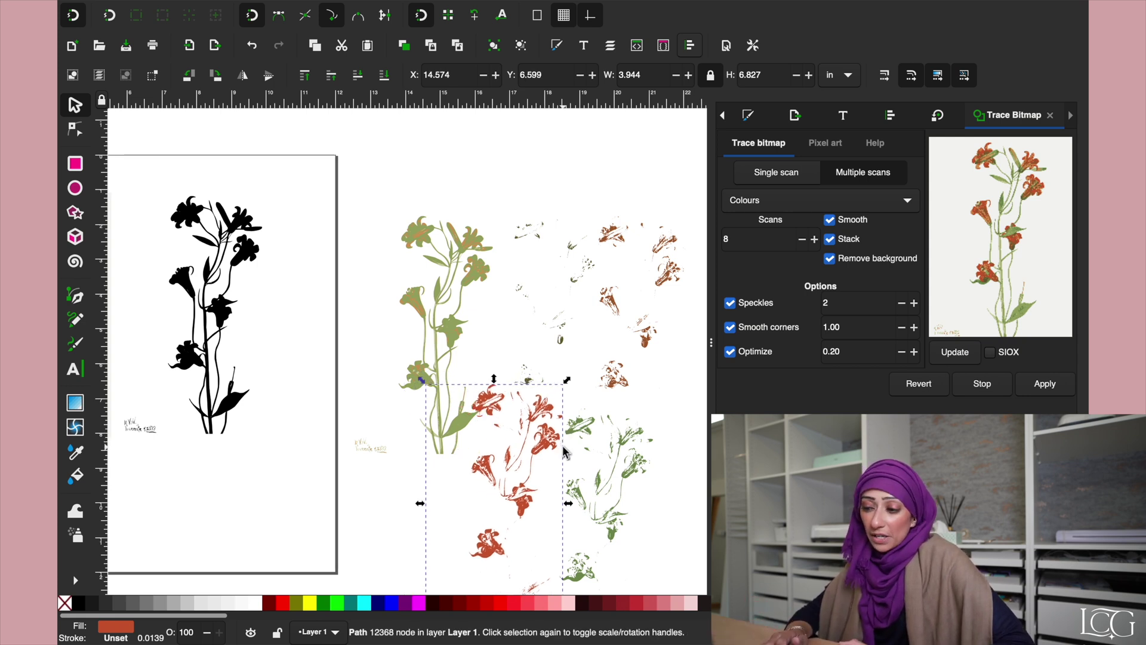
pyautogui.click(454, 332)
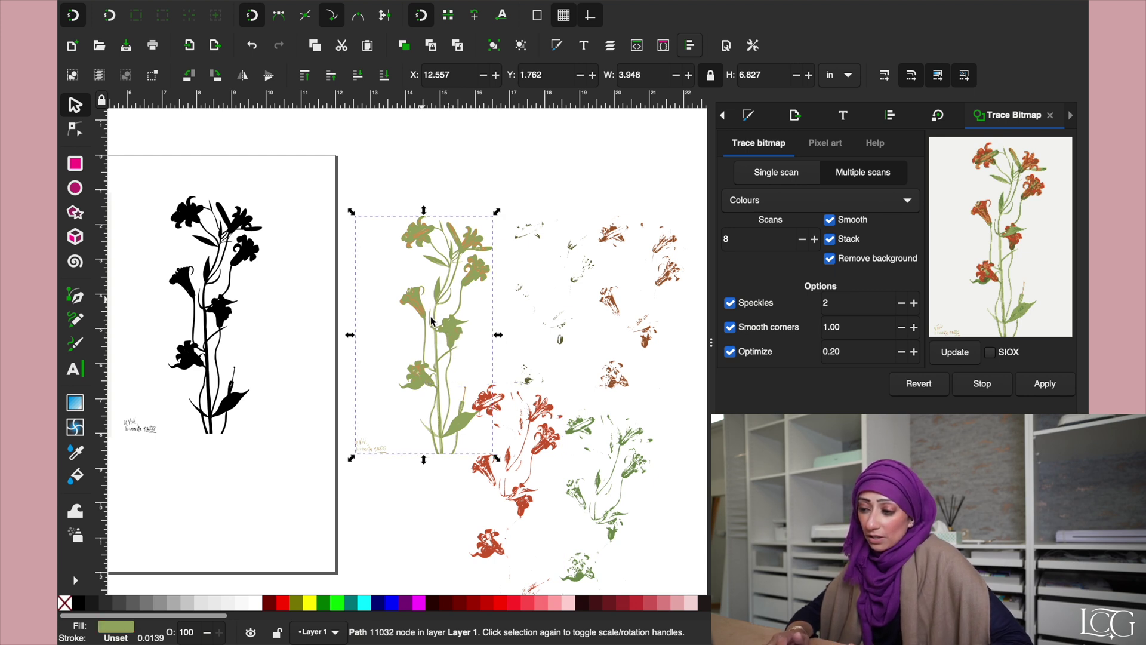
pyautogui.moveTo(411, 300)
pyautogui.mouseDown()
pyautogui.moveTo(418, 311)
pyautogui.moveTo(427, 270)
pyautogui.moveTo(597, 229)
pyautogui.mouseUp()
pyautogui.click(414, 304)
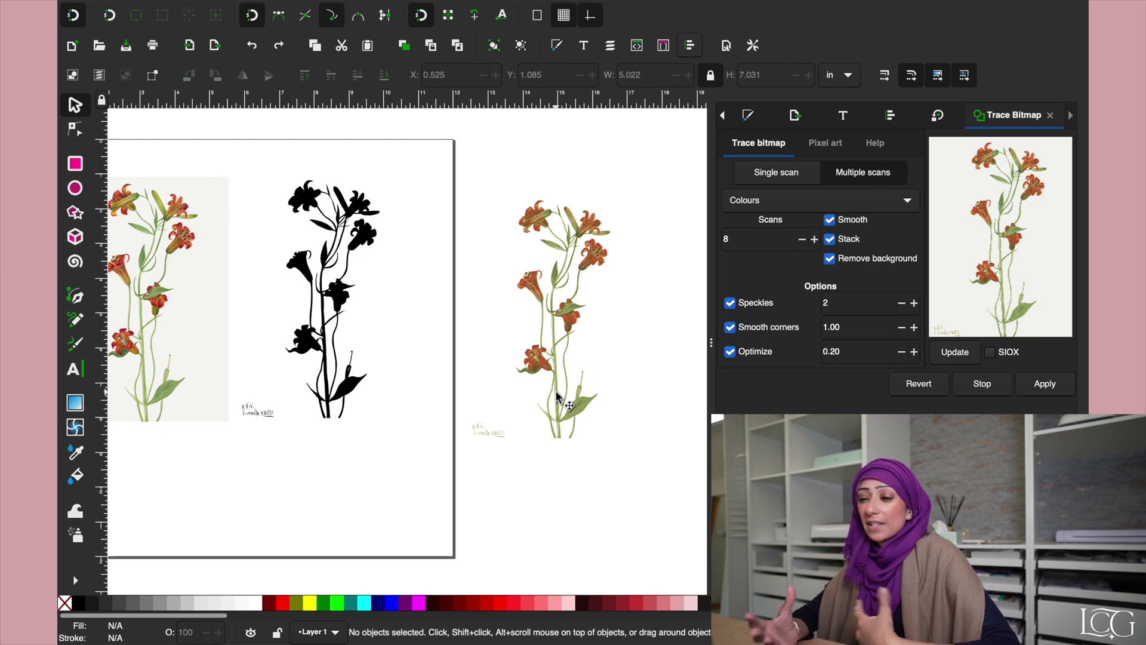
# - Select the original lily painting and change the colour scan count from 8 to 4
pyautogui.hscroll(-3, 556, 397)
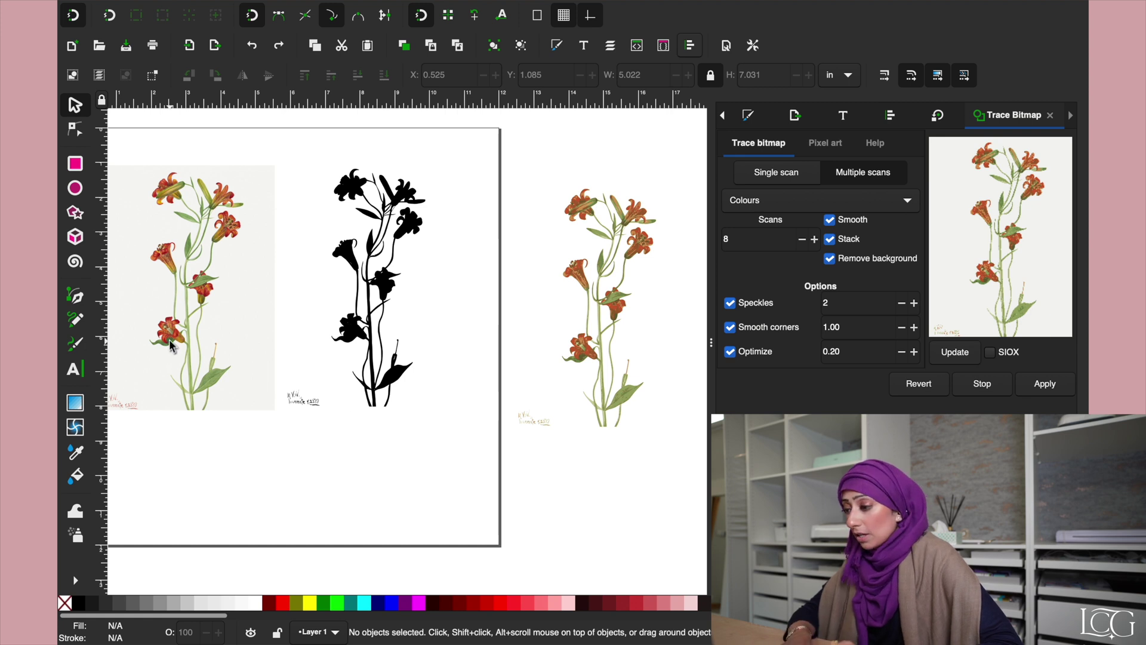
pyautogui.click(176, 291)
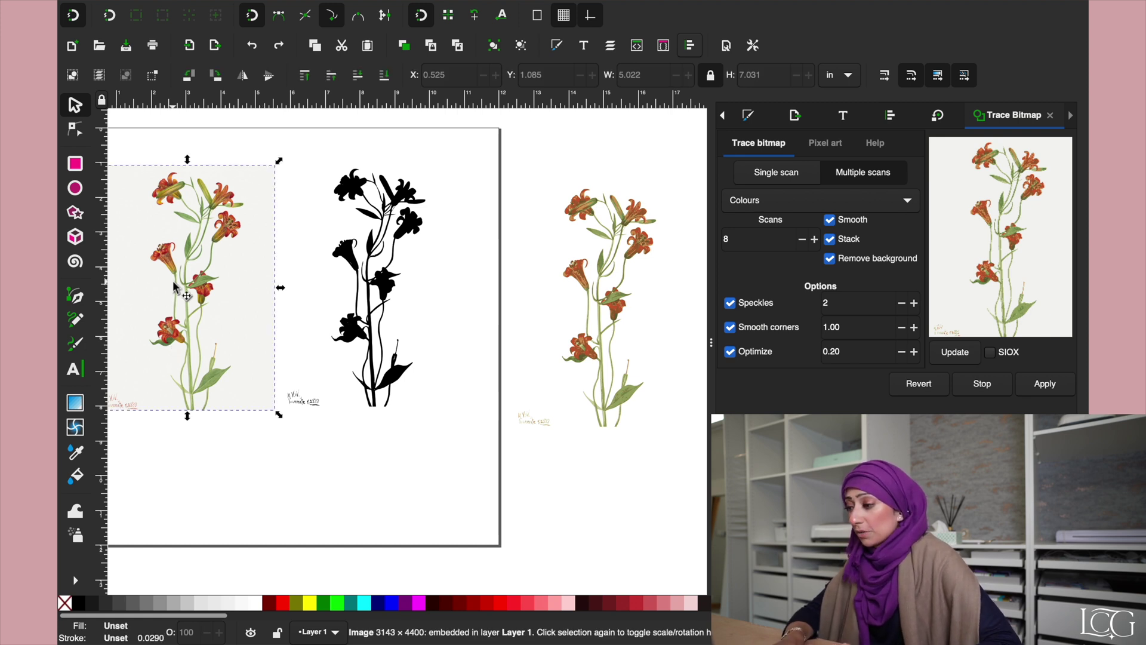
pyautogui.click(733, 240)
pyautogui.press('BackSpace')
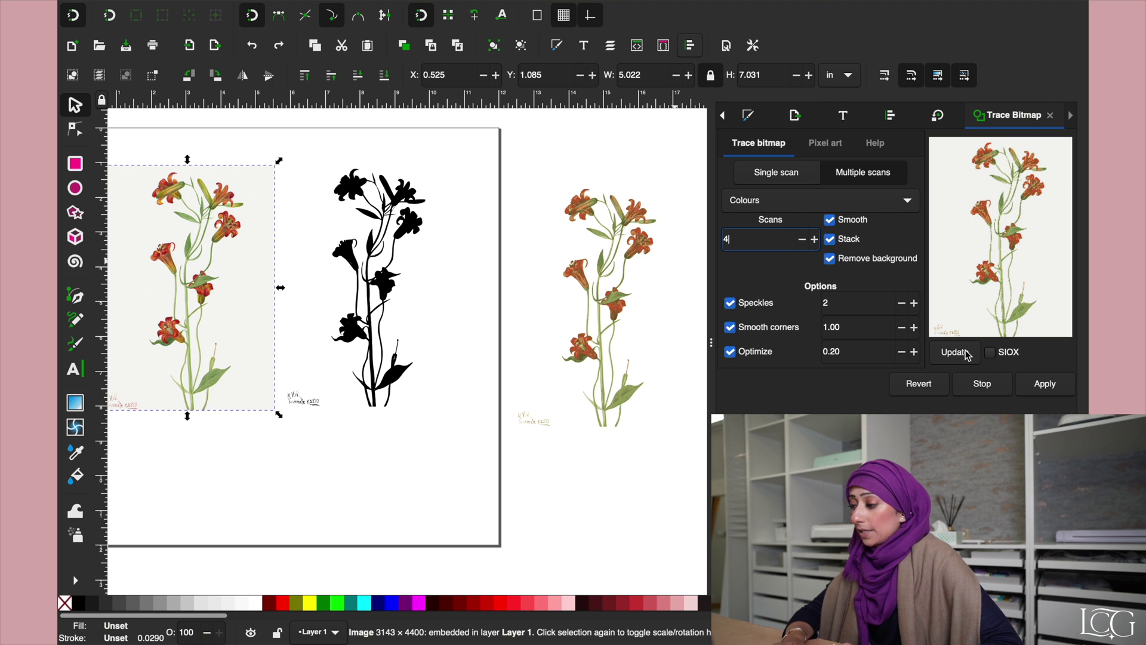
pyautogui.press('Escape')
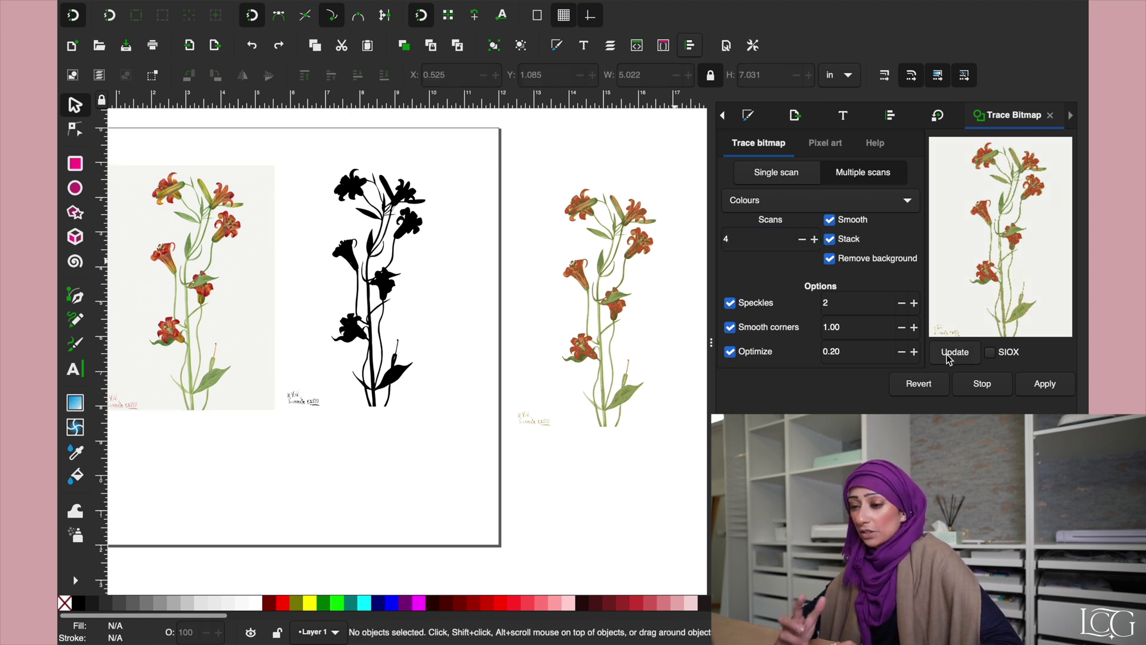
# - Apply the 4-scan colour trace and move it right of the first colour copy
pyautogui.click(220, 312)
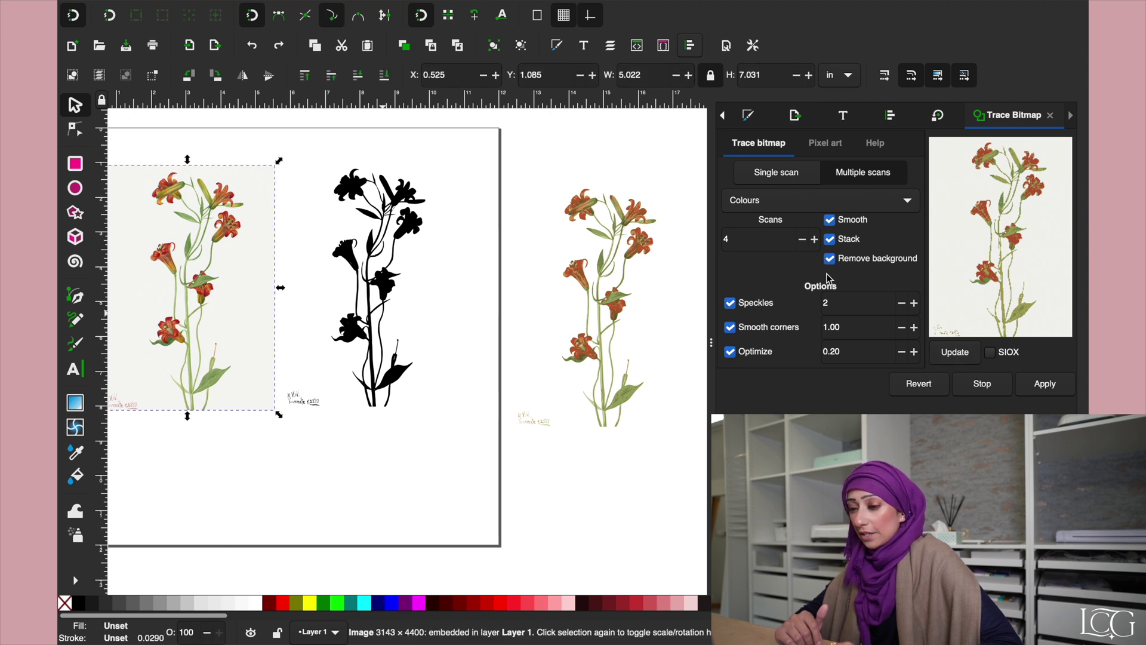
pyautogui.click(1037, 389)
pyautogui.moveTo(329, 317); pyautogui.dragTo(687, 312)
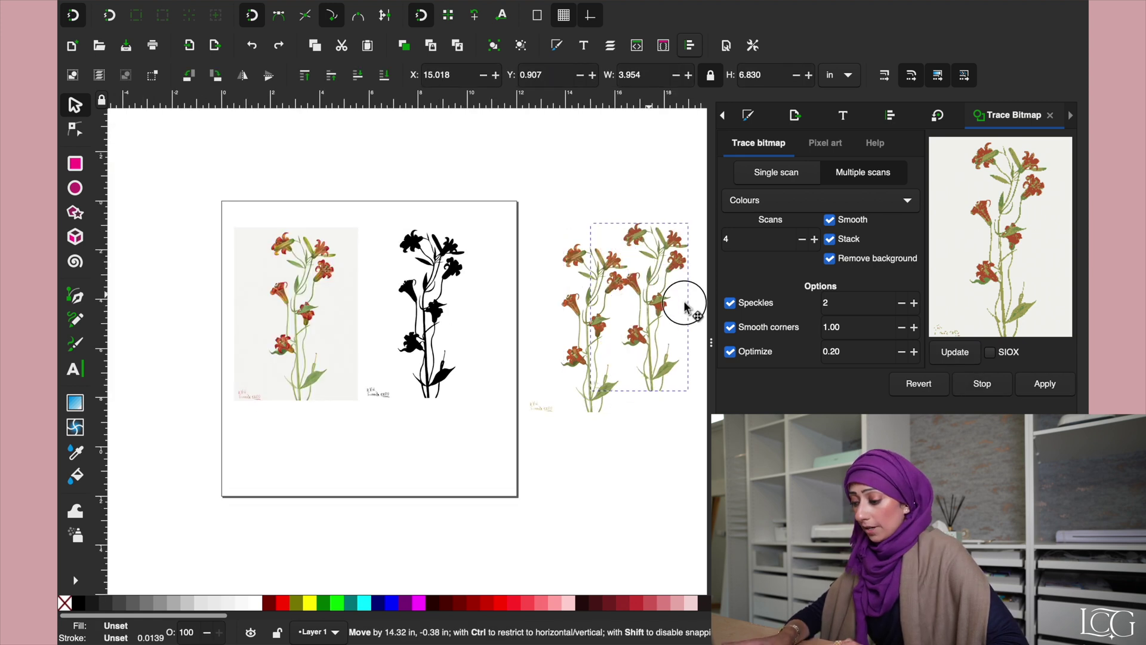
pyautogui.hscroll(4, 657, 325)
pyautogui.scroll(-2, 657, 325)
# - Shift the right-hand traced lily group down and right, then ungroup it into three colour paths
pyautogui.click(550, 424)
pyautogui.scroll(4, 550, 424)
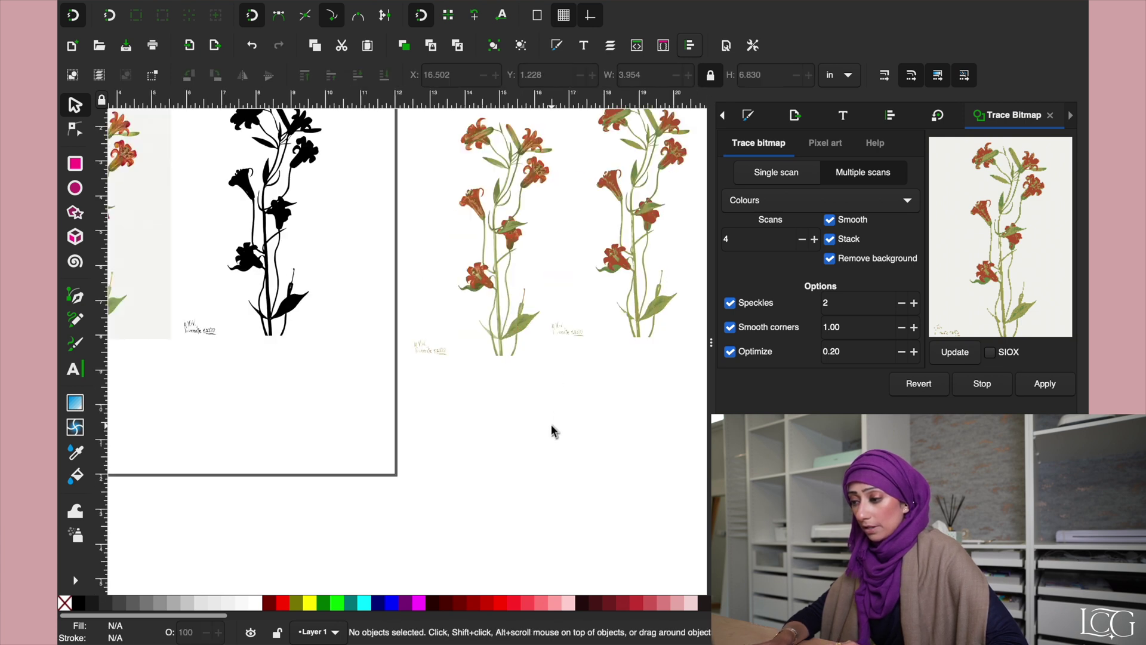
pyautogui.scroll(3, 550, 424)
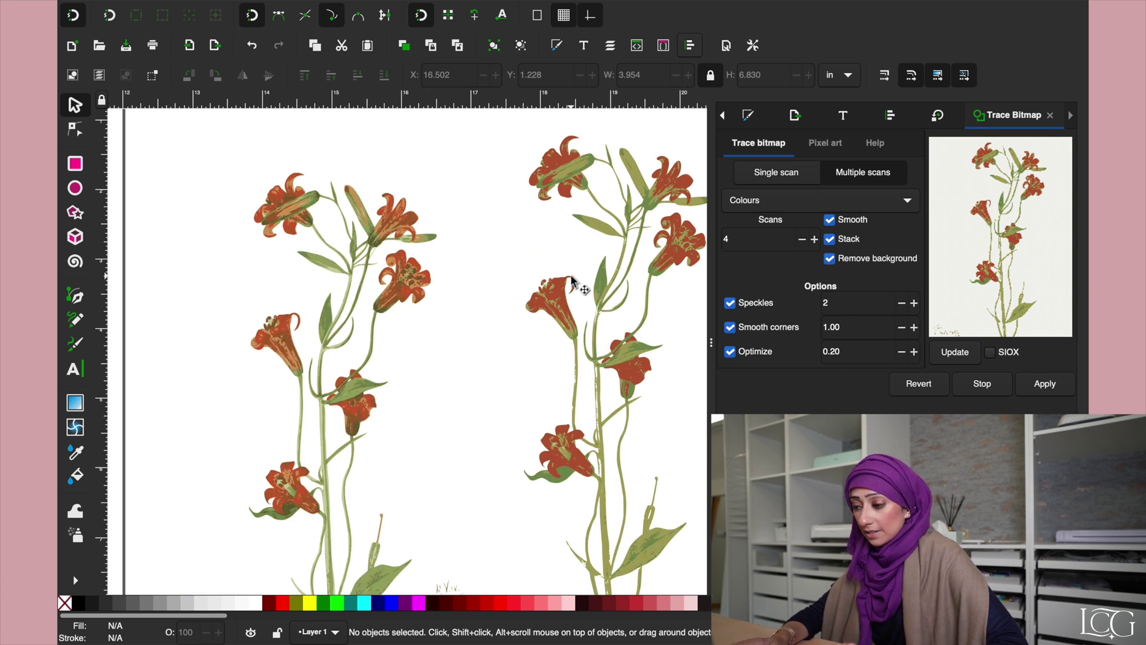
pyautogui.click(553, 317)
pyautogui.scroll(-3, 553, 317)
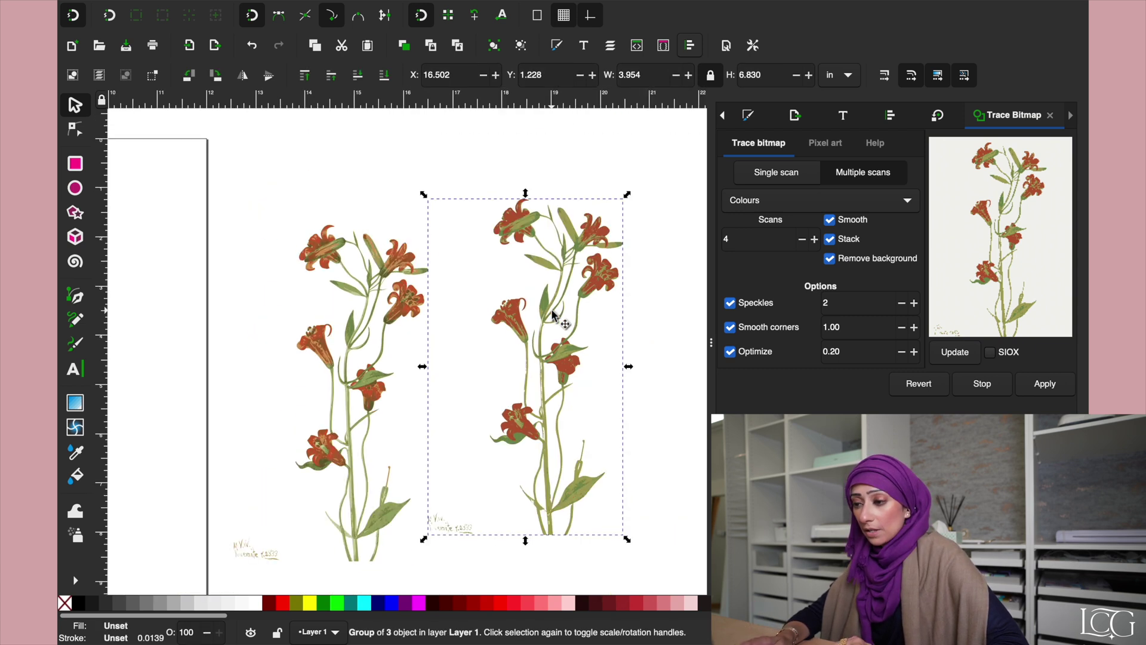
pyautogui.moveTo(529, 318); pyautogui.dragTo(539, 345)
pyautogui.click(314, 9)
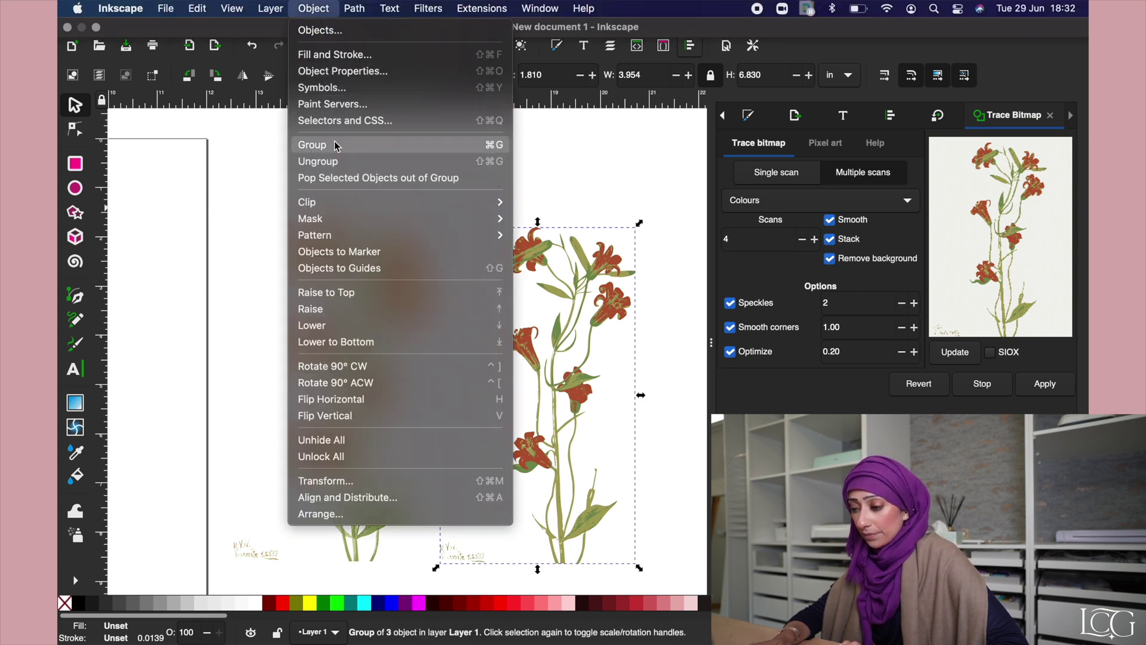
pyautogui.click(325, 161)
# - Drag the green layer up, nudge the olive layer and move the red layer down-right
pyautogui.press('-')
pyautogui.click(486, 269)
pyautogui.click(489, 285)
pyautogui.moveTo(492, 290); pyautogui.dragTo(644, 284)
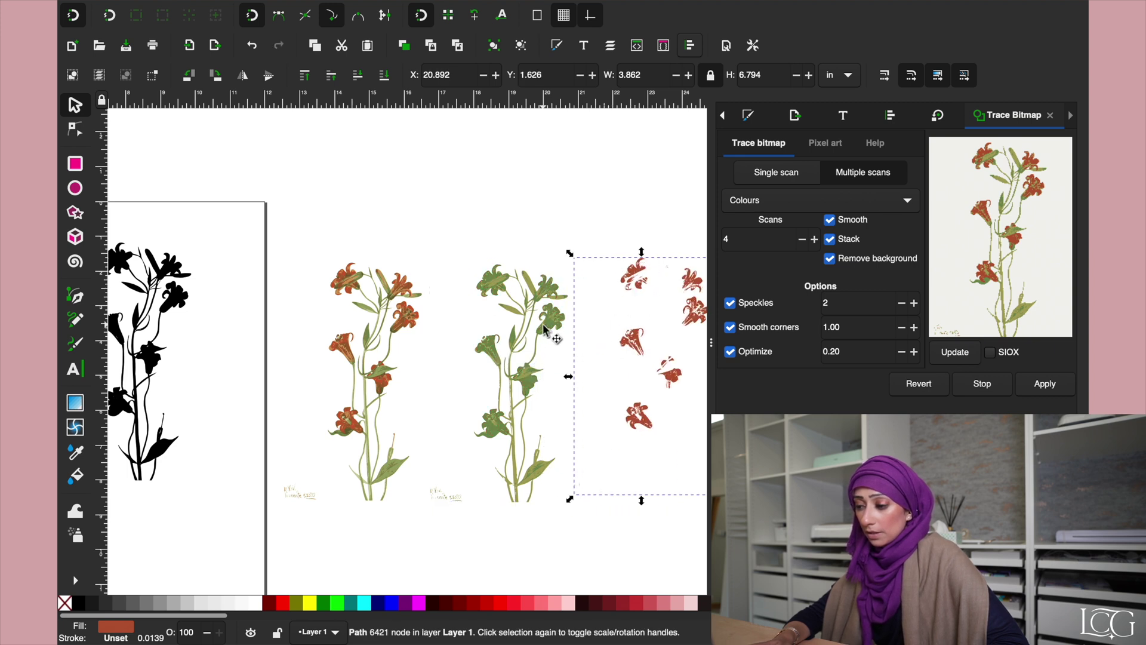
pyautogui.moveTo(550, 327); pyautogui.dragTo(617, 217)
pyautogui.click(473, 259)
pyautogui.moveTo(473, 259); pyautogui.dragTo(470, 258)
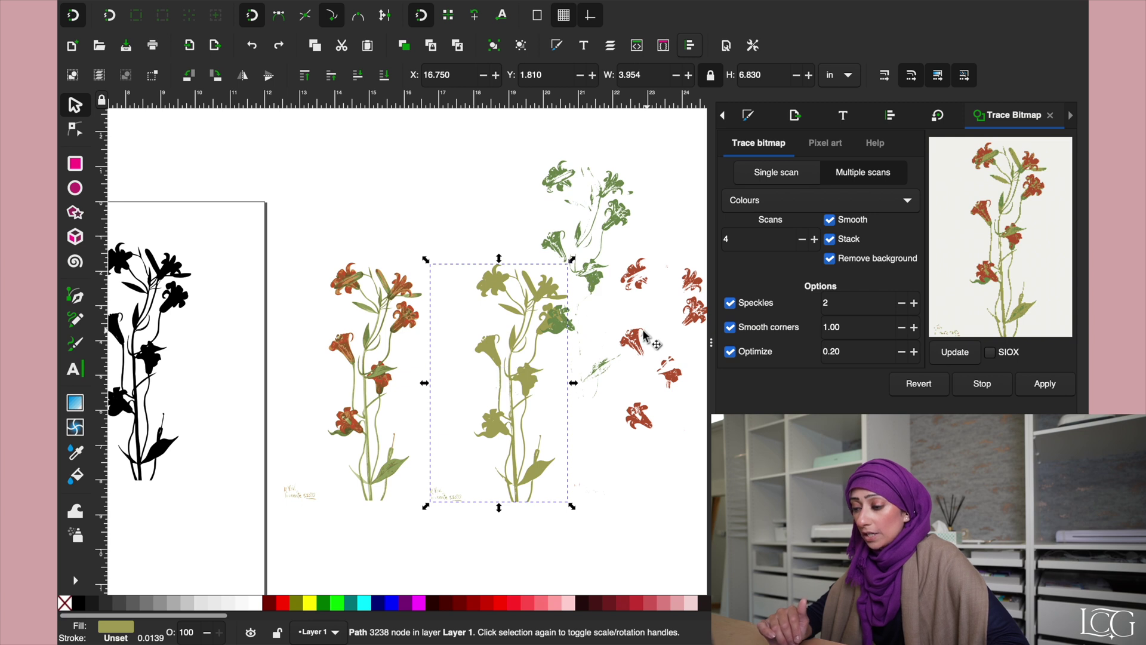
pyautogui.moveTo(652, 366); pyautogui.dragTo(660, 402)
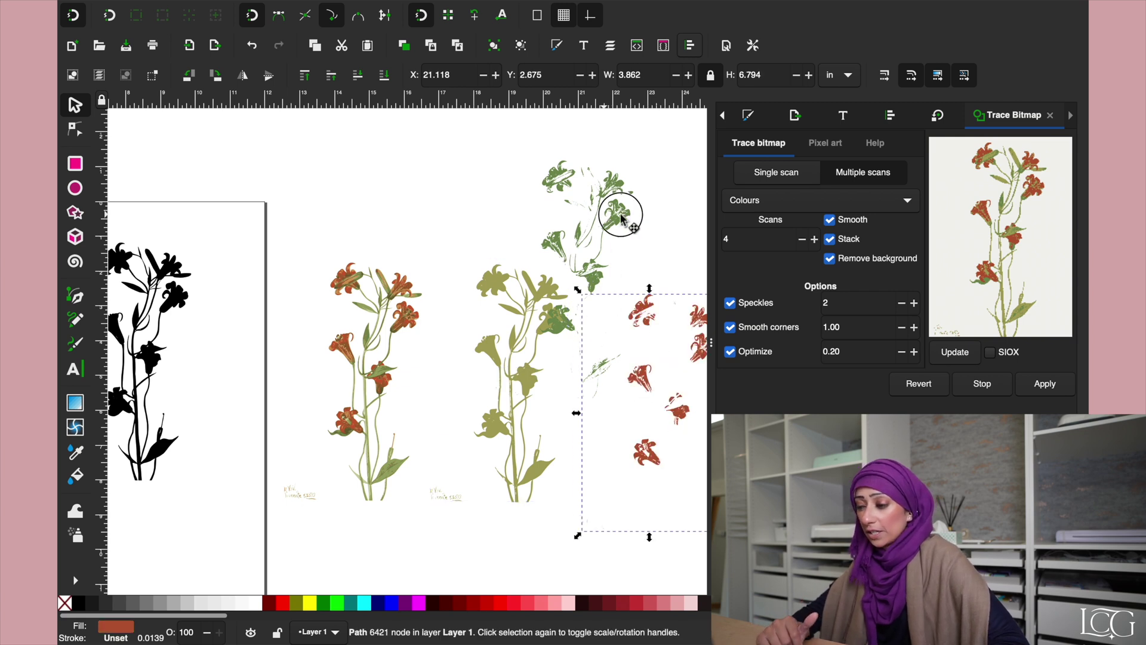
pyautogui.scroll(-2, 627, 218)
pyautogui.press('Escape')
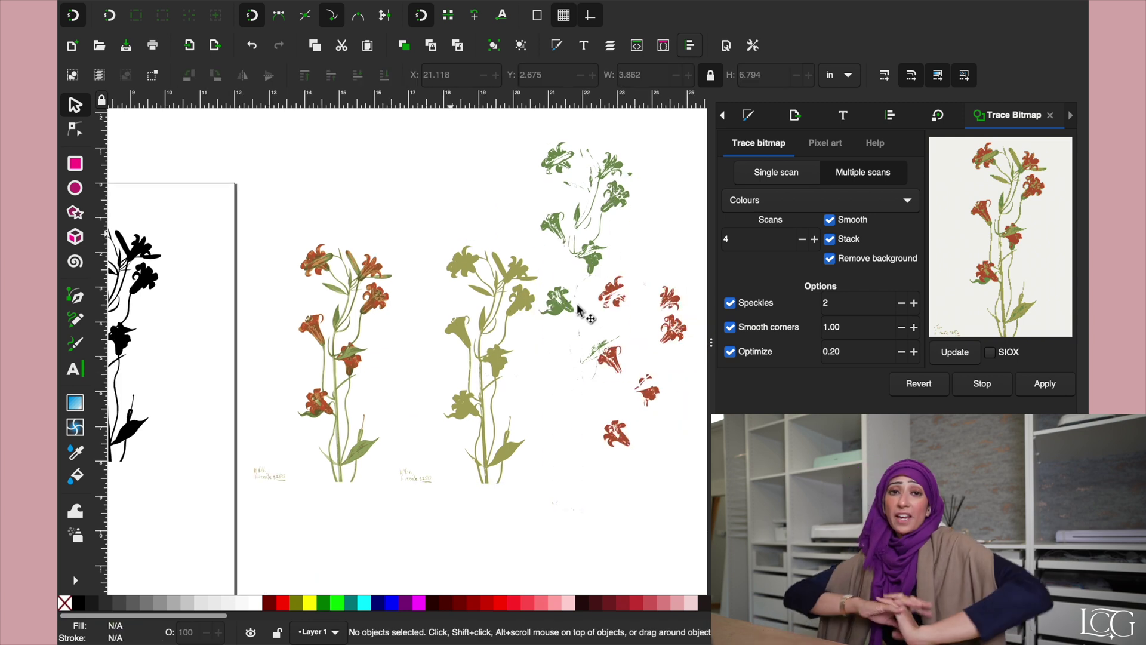
pyautogui.click(572, 251)
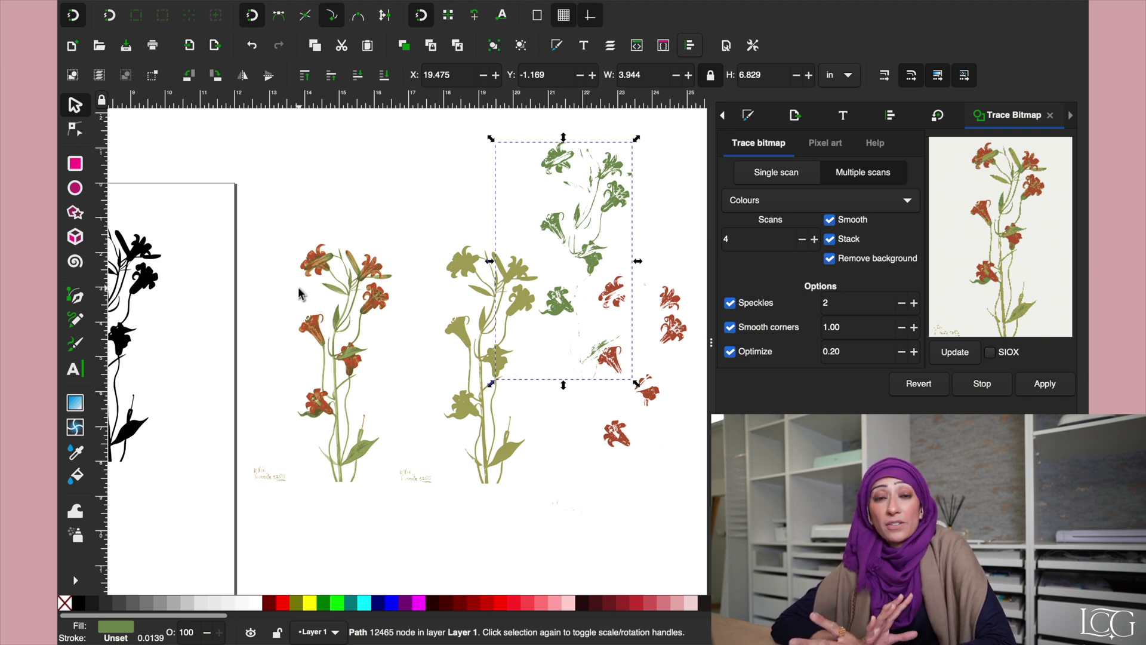
pyautogui.hscroll(-7, 299, 293)
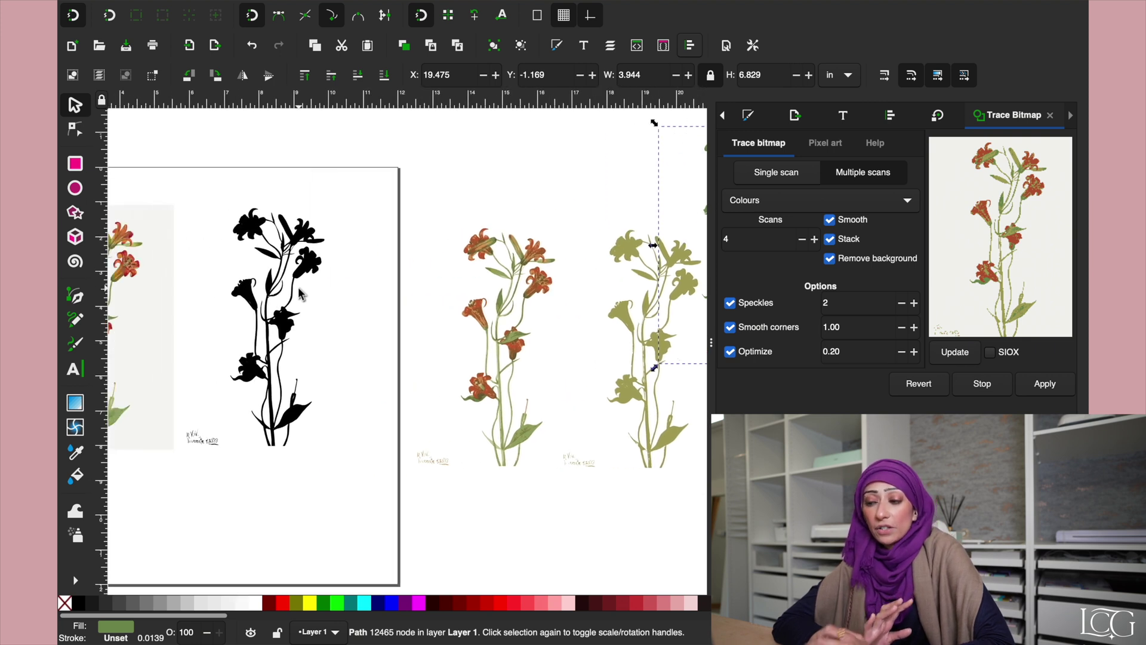
pyautogui.hscroll(-5, 299, 292)
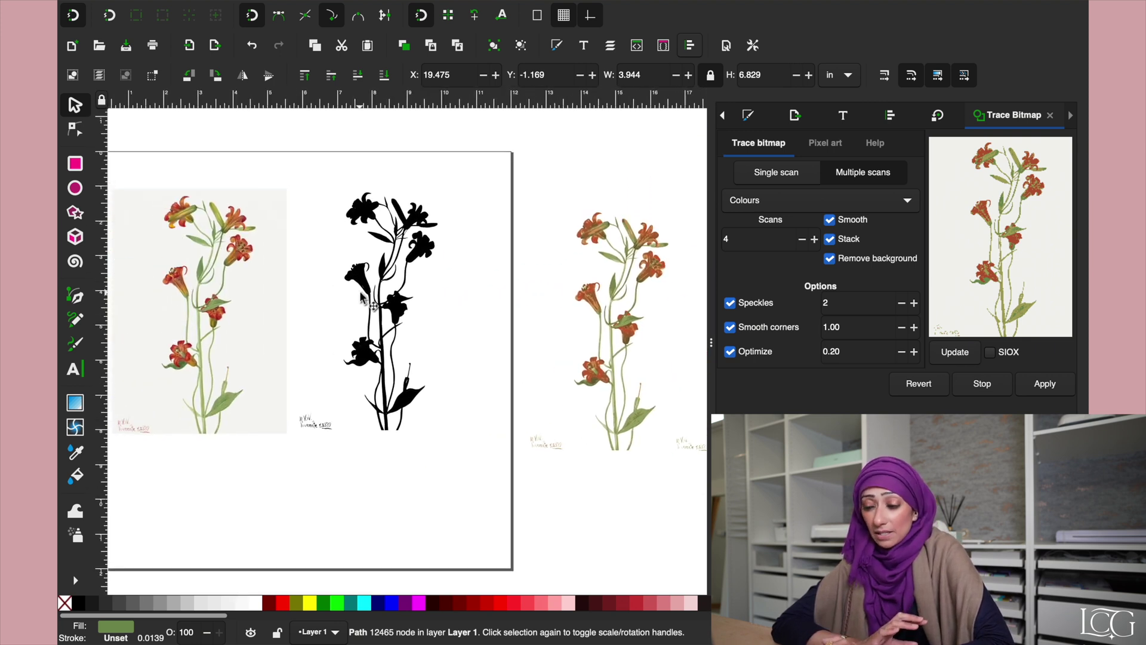
pyautogui.click(361, 296)
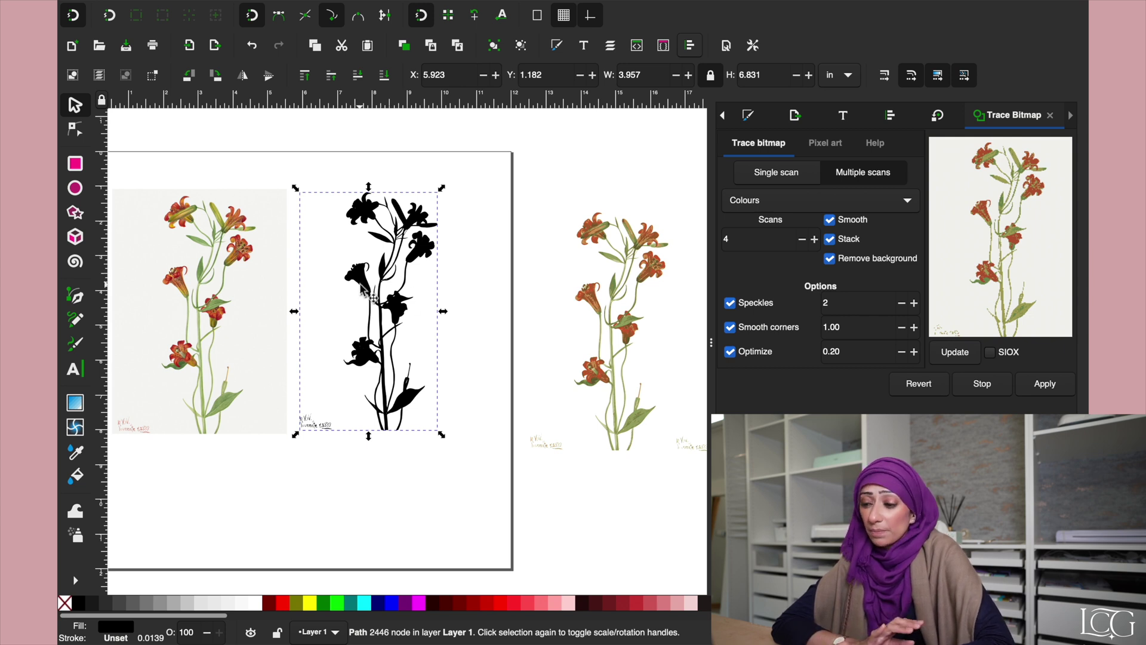
pyautogui.keyDown('ctrl'); pyautogui.scroll(6, 398, 401); pyautogui.keyUp('ctrl')
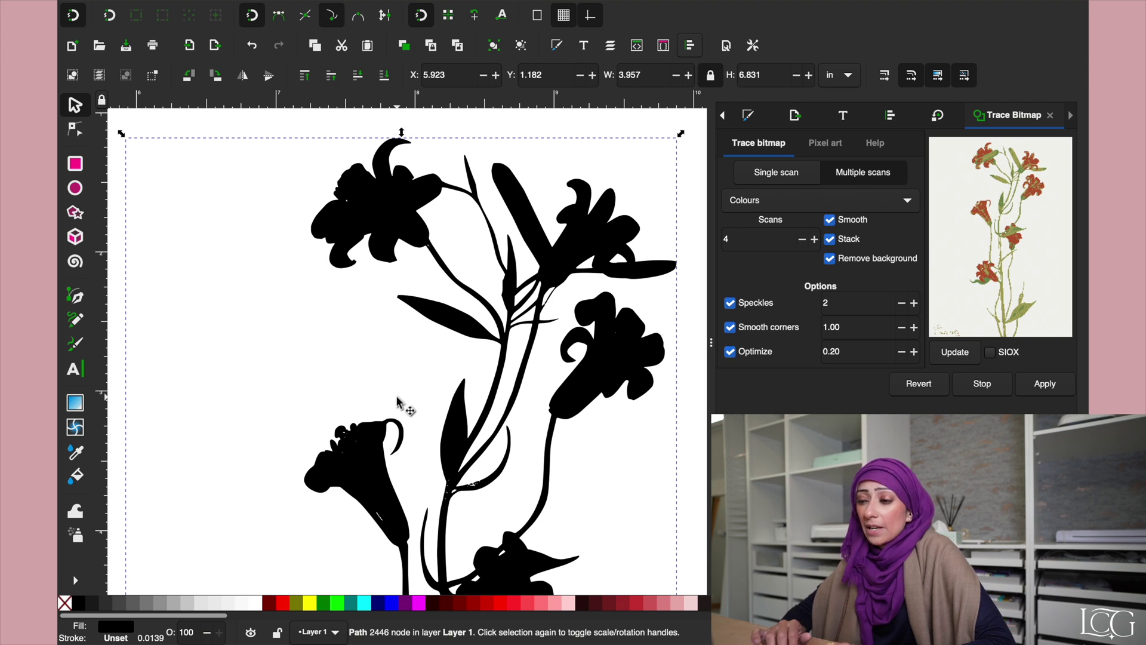
pyautogui.scroll(-2, 397, 398)
pyautogui.scroll(-4, 373, 401)
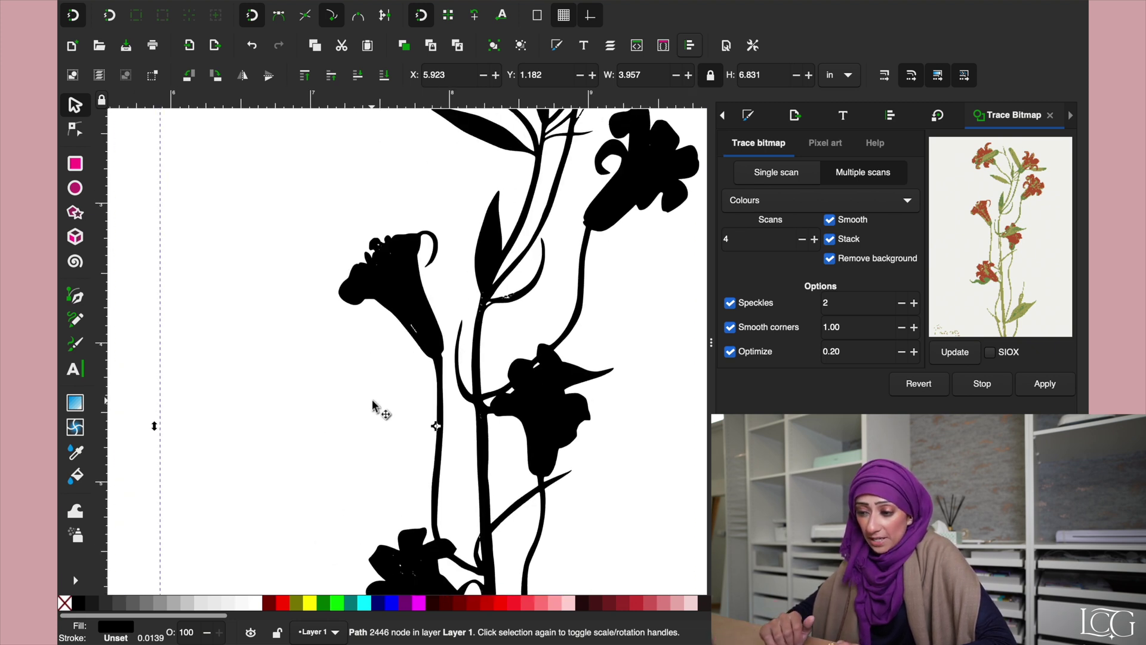
pyautogui.scroll(6, 374, 401)
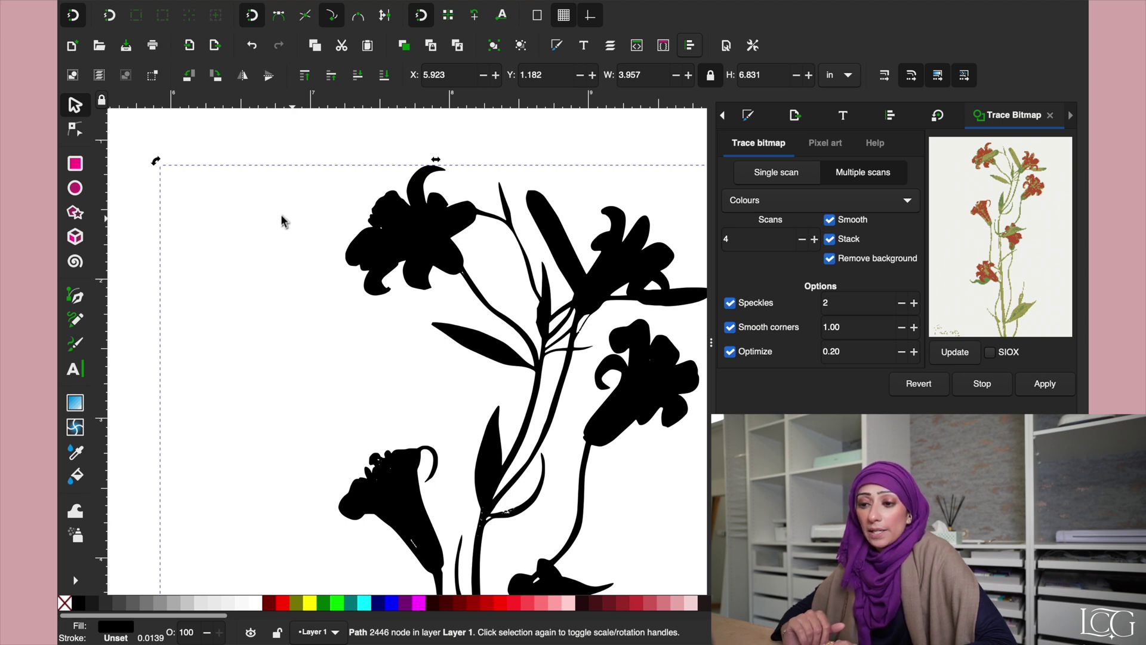
# - With the Node tool, delete the stray node cluster on the silhouette's top-left flower
pyautogui.click(77, 131)
pyautogui.click(232, 145)
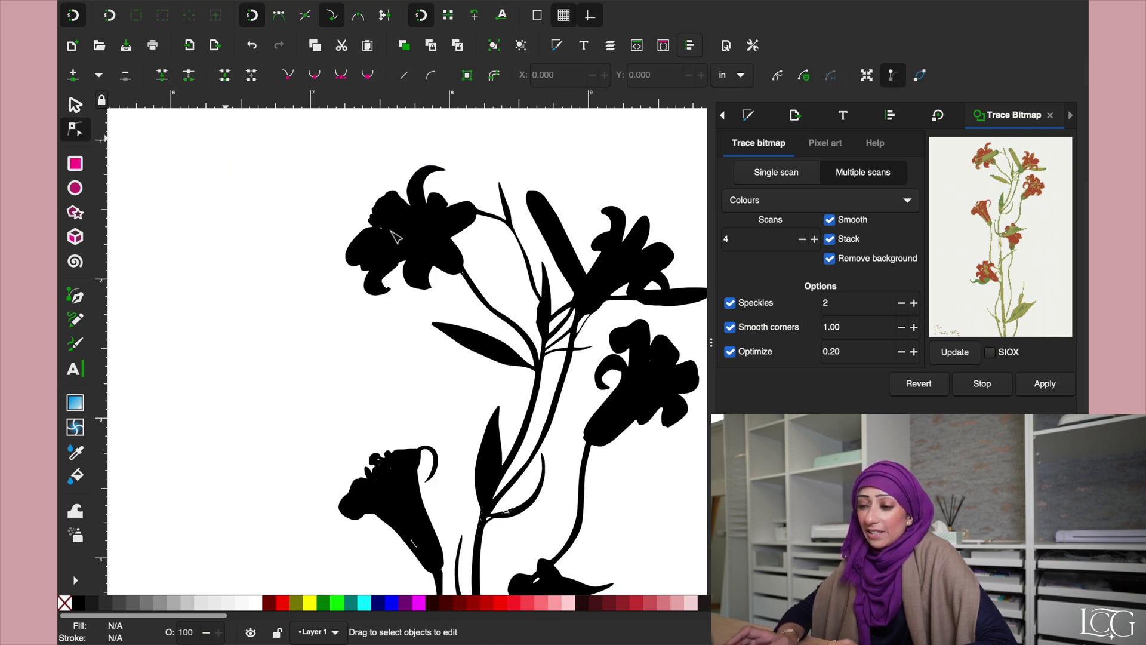
pyautogui.click(399, 238)
pyautogui.scroll(5, 399, 238)
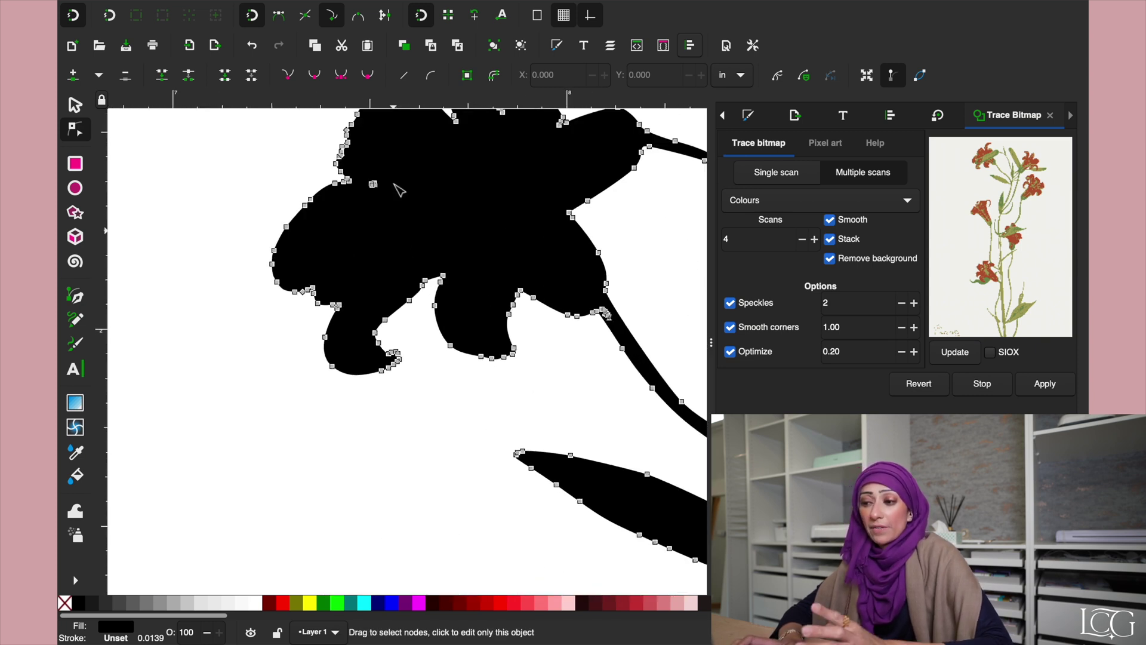
pyautogui.moveTo(391, 169); pyautogui.dragTo(358, 201)
pyautogui.press('Delete')
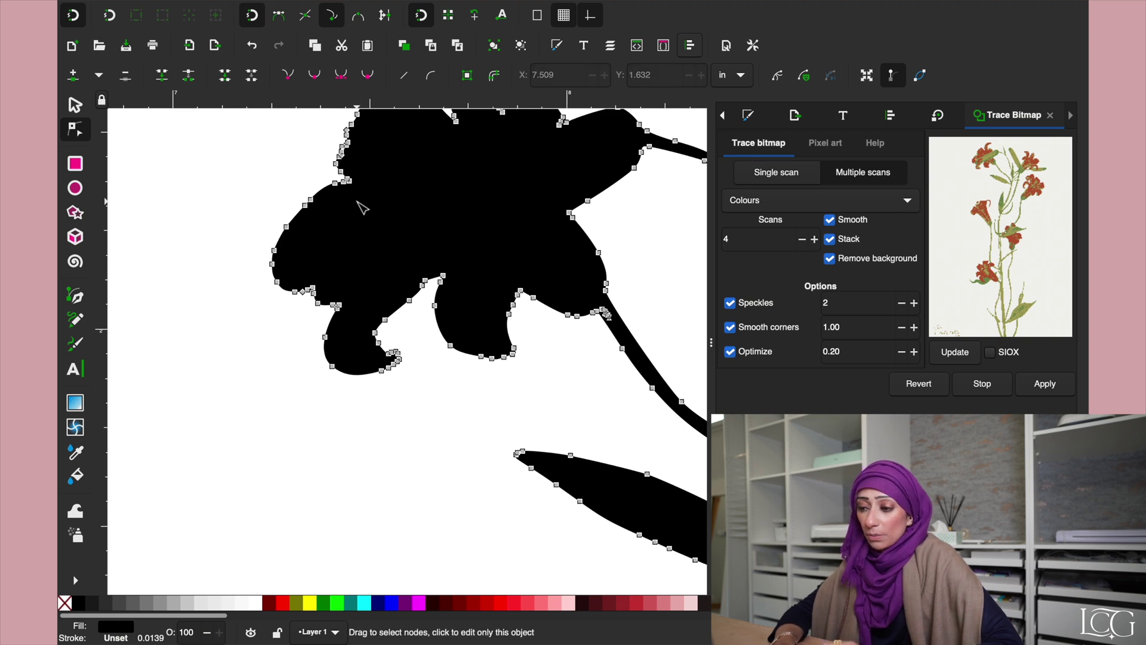
# - Select and remove the stray node cluster where the stem meets the flower
pyautogui.press('-')
pyautogui.press('-')
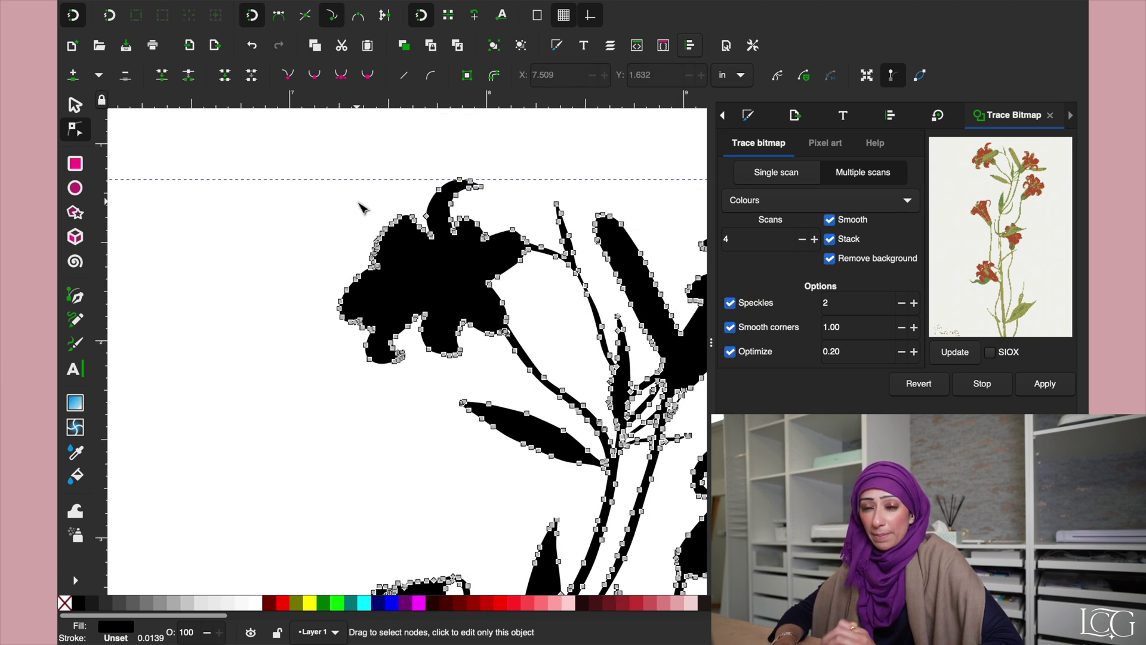
pyautogui.press('Escape')
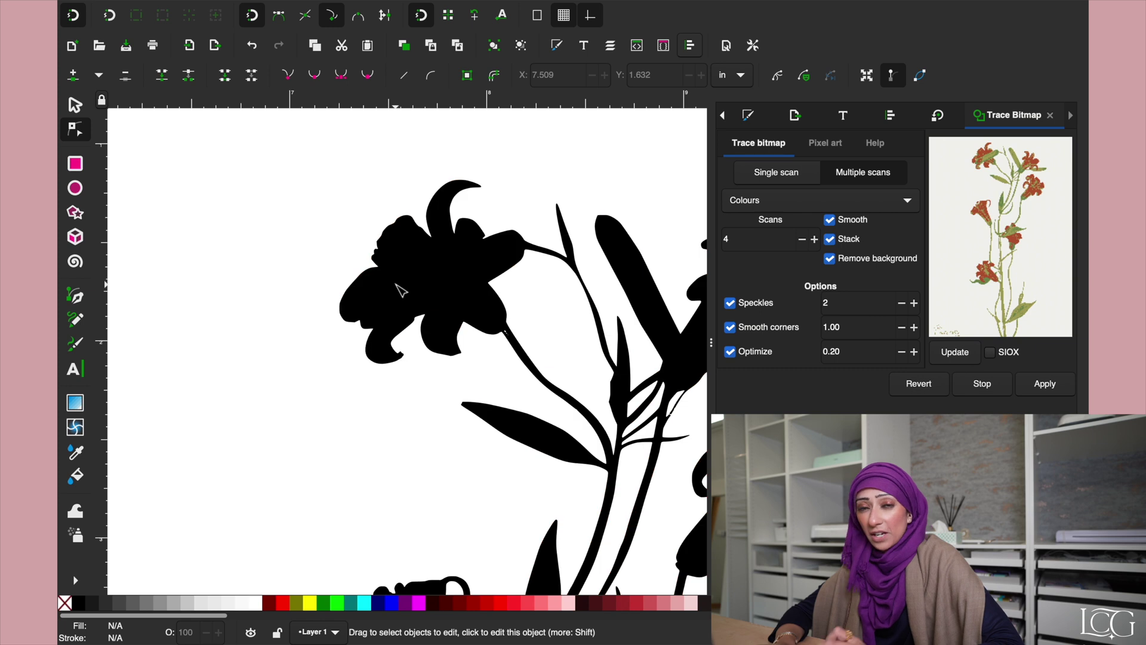
pyautogui.scroll(-2, 400, 291)
pyautogui.hscroll(2, 400, 290)
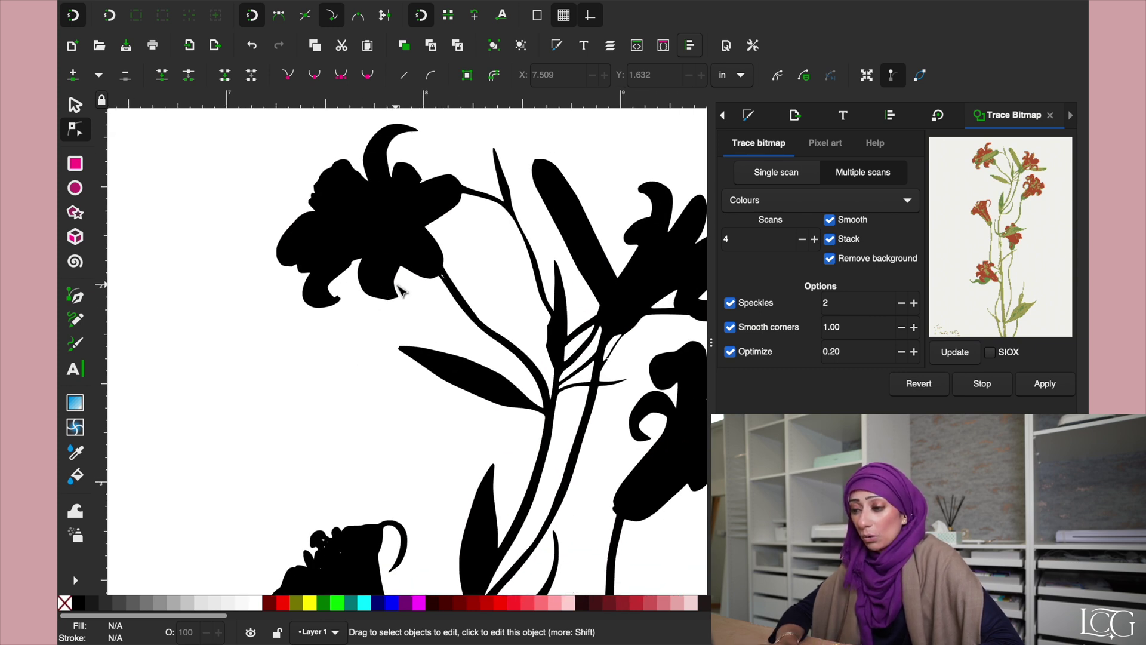
pyautogui.scroll(1, 401, 287)
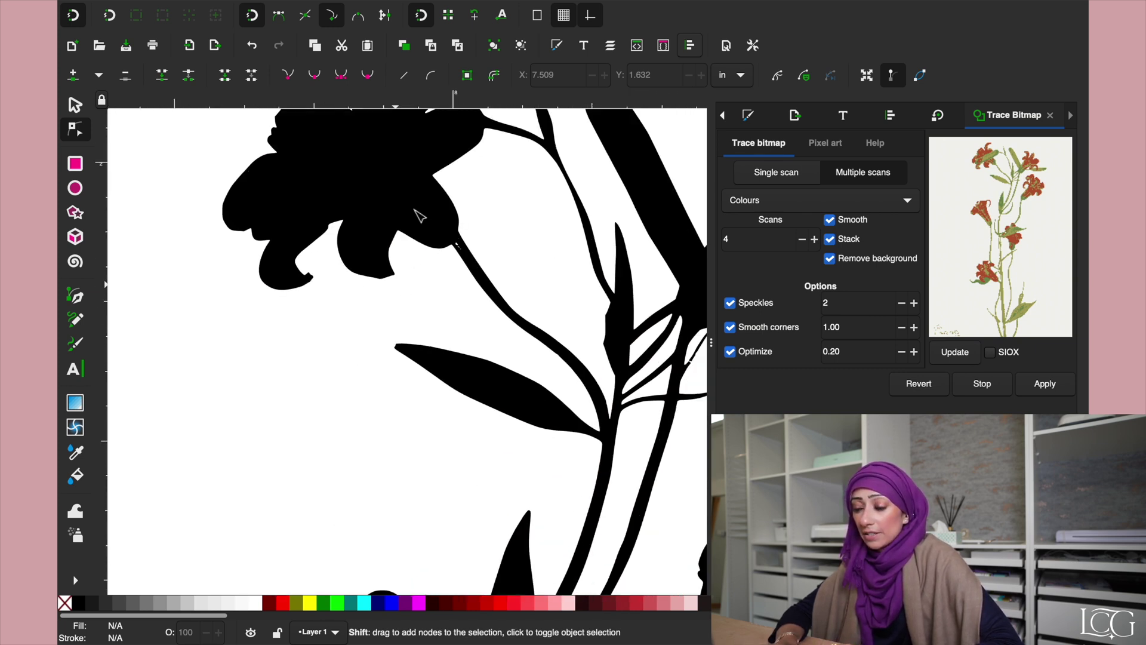
pyautogui.scroll(1, 420, 216)
pyautogui.scroll(3, 434, 229)
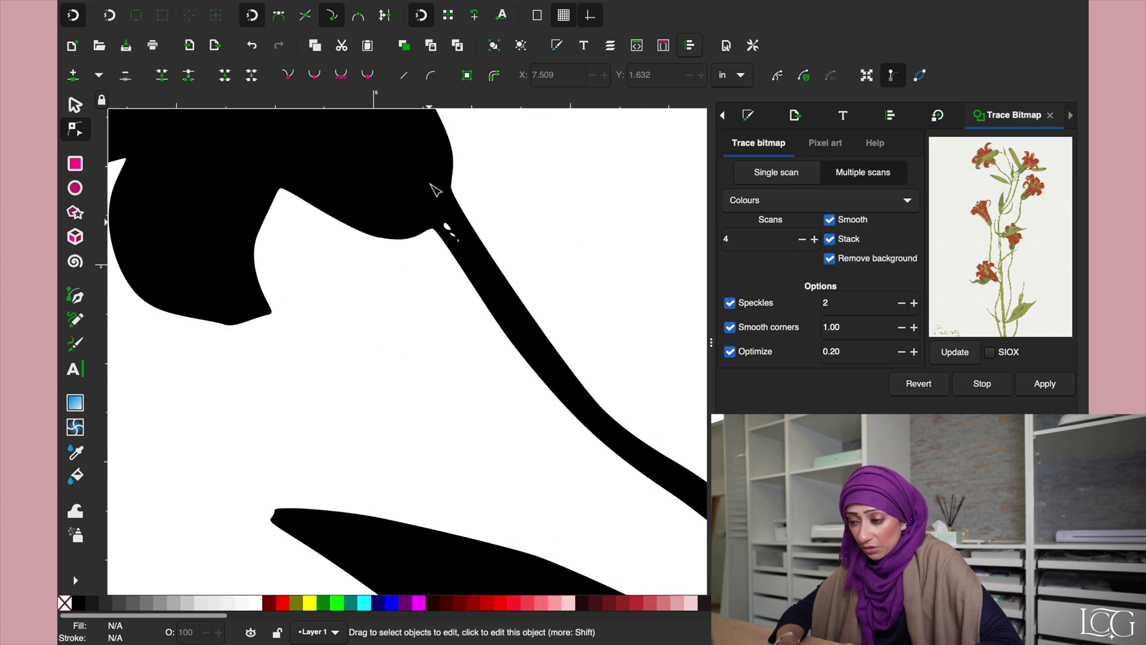
pyautogui.click(456, 233)
pyautogui.click(447, 228)
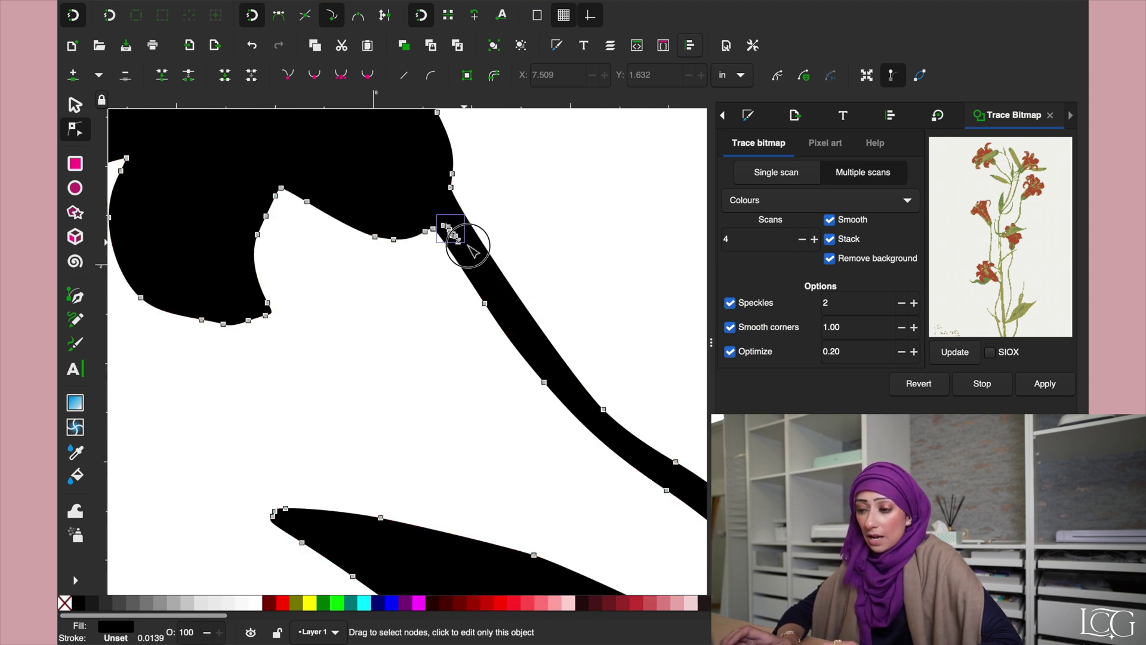
pyautogui.moveTo(471, 251); pyautogui.dragTo(472, 251)
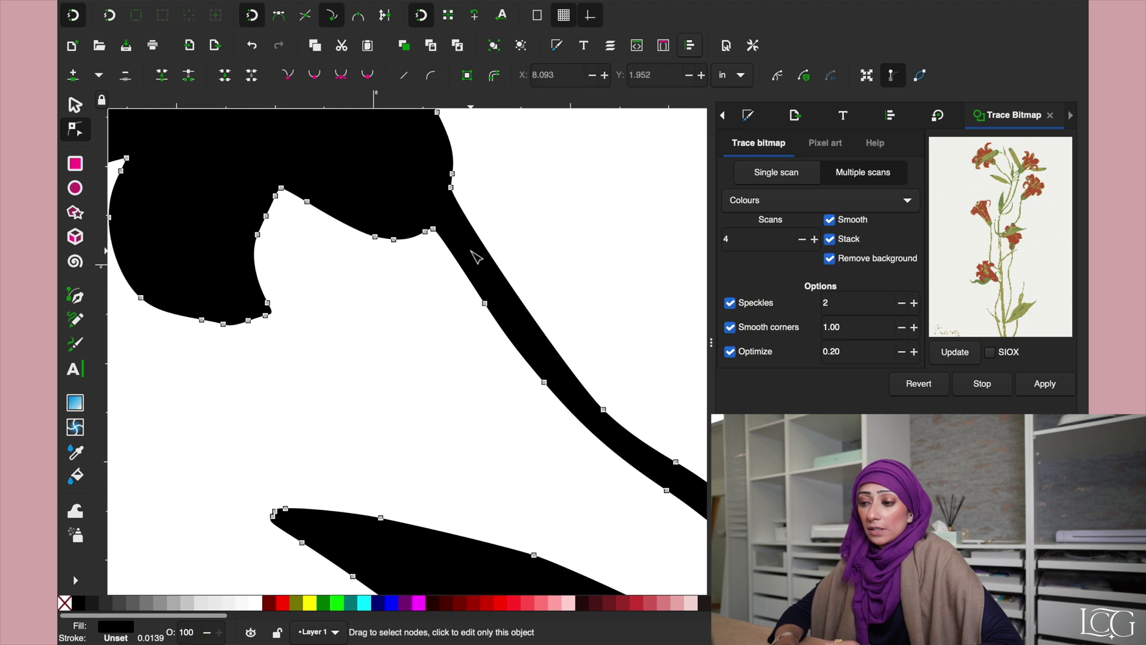